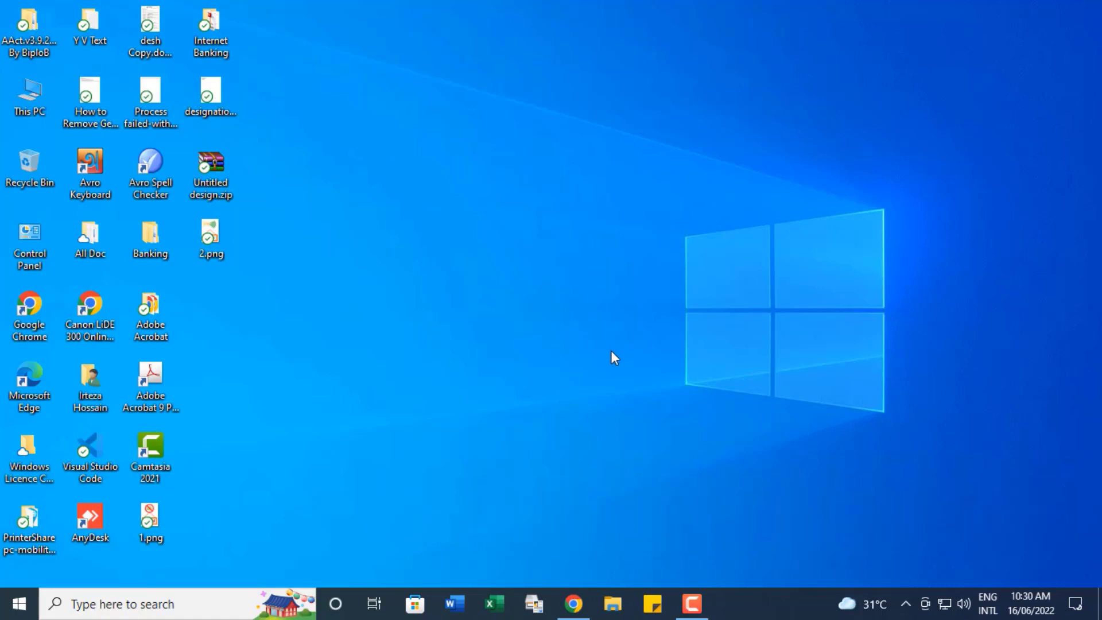
Open the advanced sharing settings of the Network and Sharing Centre from the Network & Internet settings.
{"action": "mouse_move", "coordinate": [945, 609]}
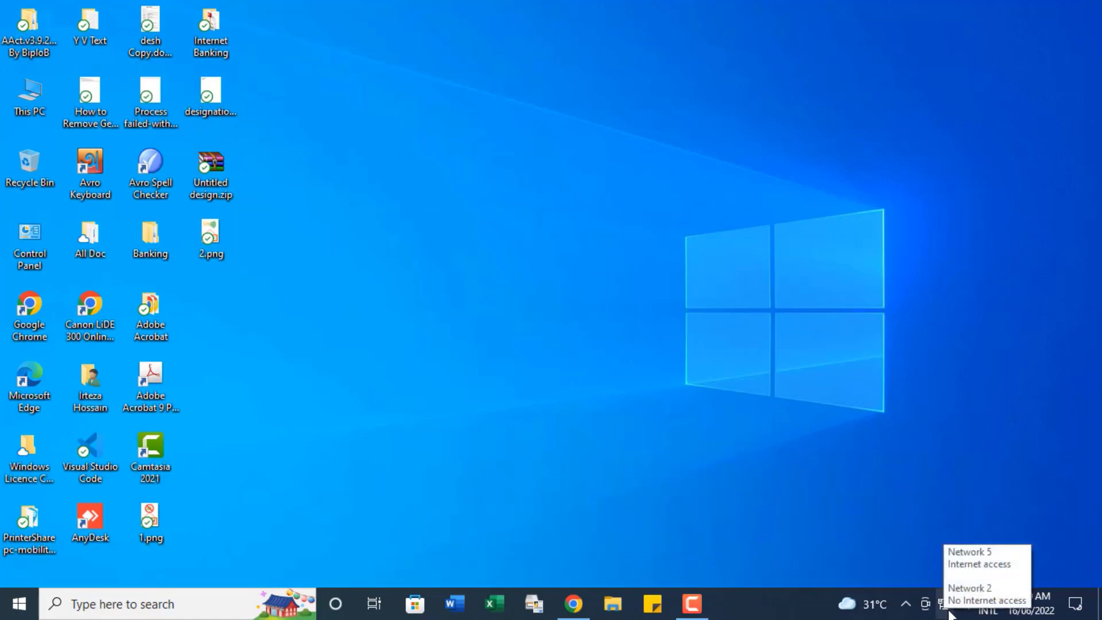
{"action": "left_click", "coordinate": [944, 608]}
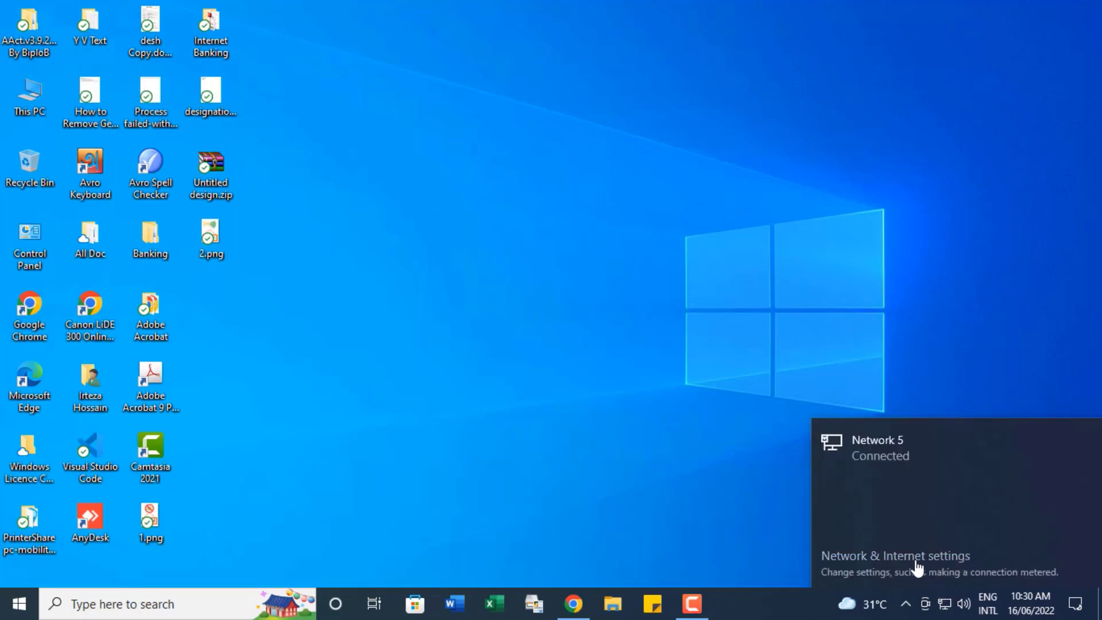
{"action": "left_click", "coordinate": [903, 556]}
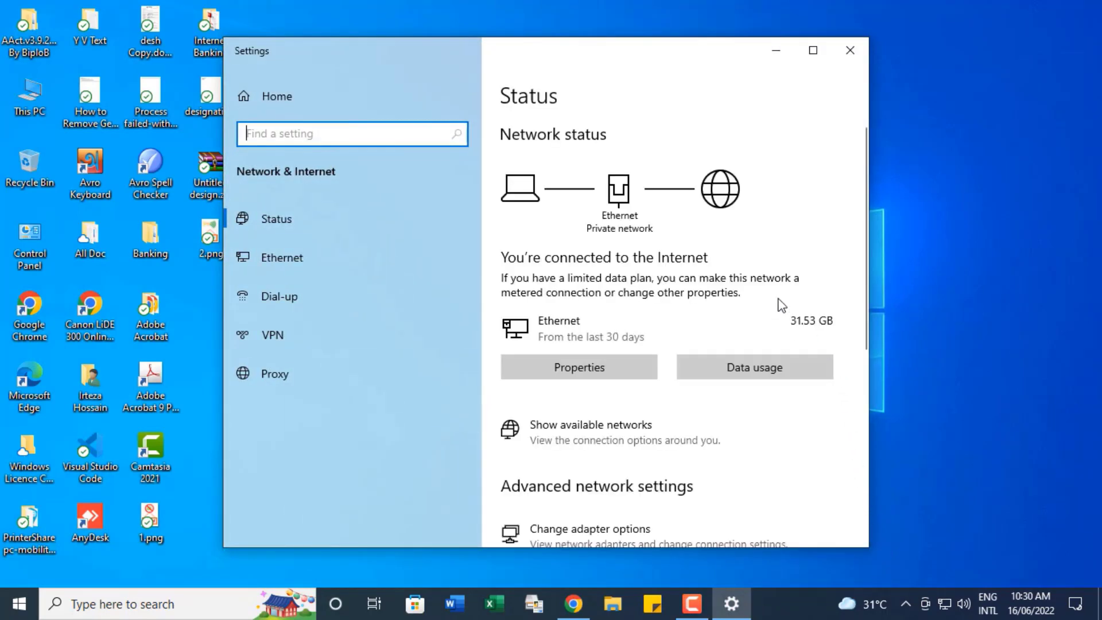
{"action": "left_click", "coordinate": [813, 51]}
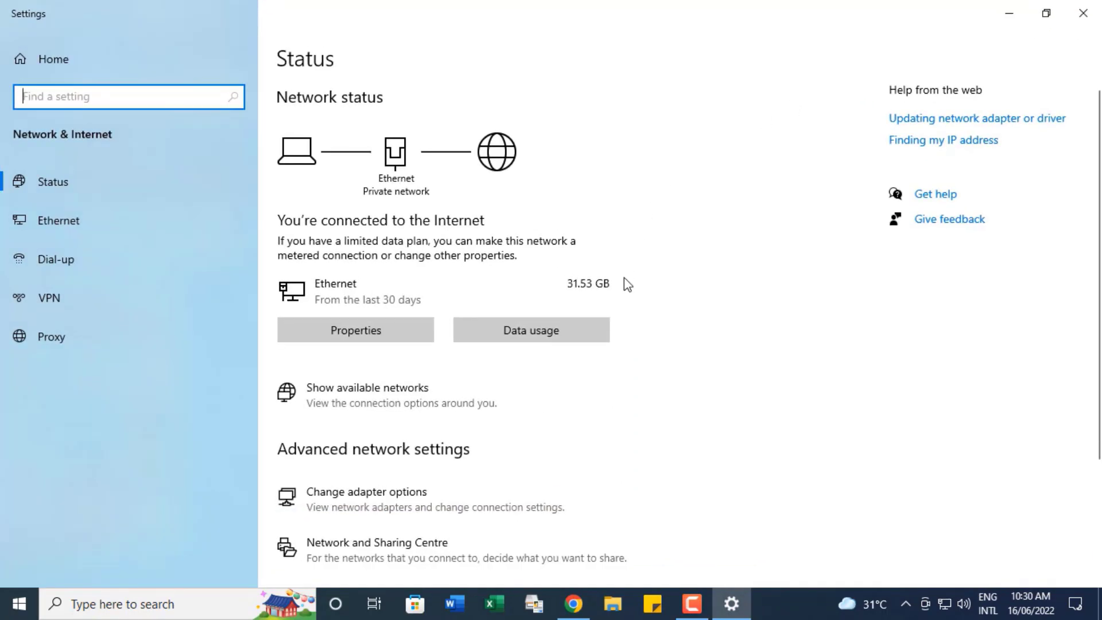
{"action": "scroll", "coordinate": [628, 311], "scroll_direction": "down", "scroll_amount": 3}
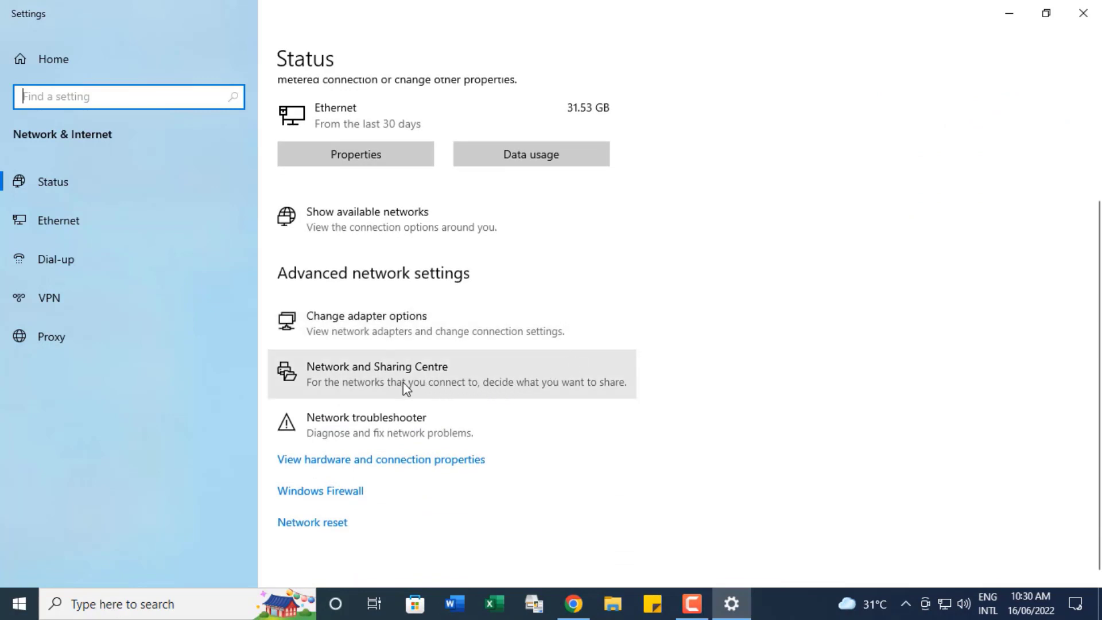
{"action": "left_click", "coordinate": [440, 383]}
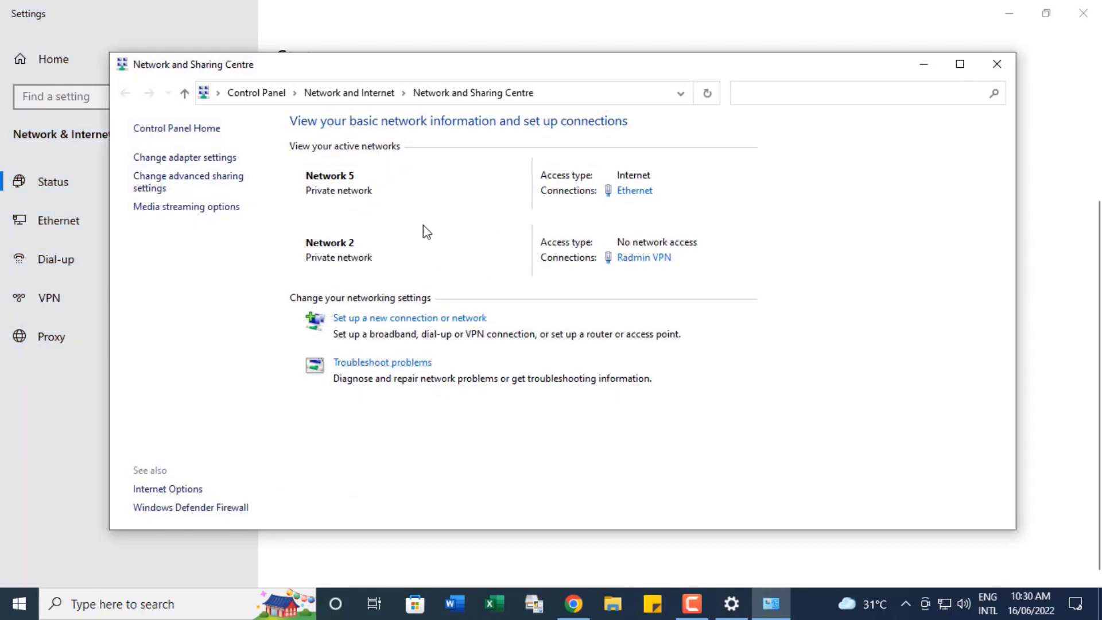
{"action": "left_click", "coordinate": [185, 187]}
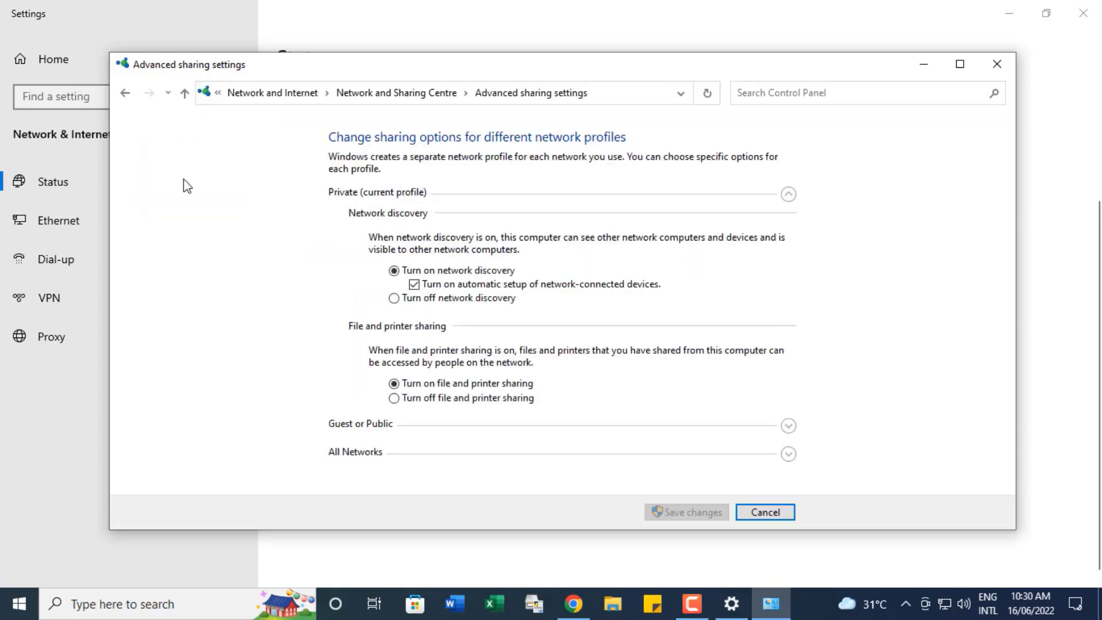
Set the Private profile to have network discovery and file and printer sharing turned on.
{"action": "left_click", "coordinate": [788, 194]}
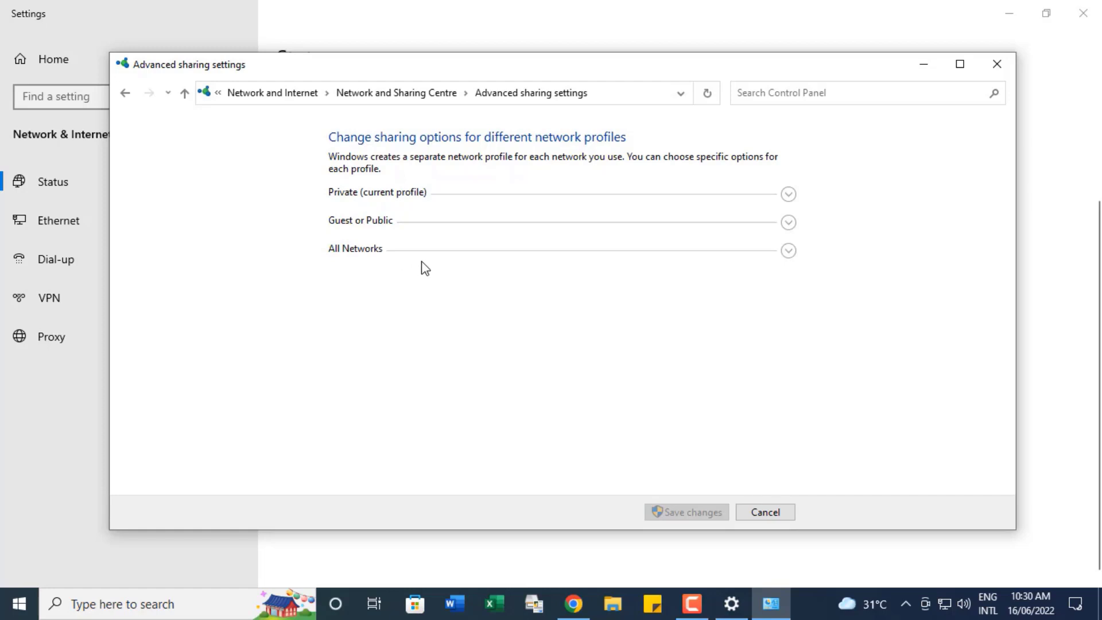
{"action": "left_click", "coordinate": [788, 195]}
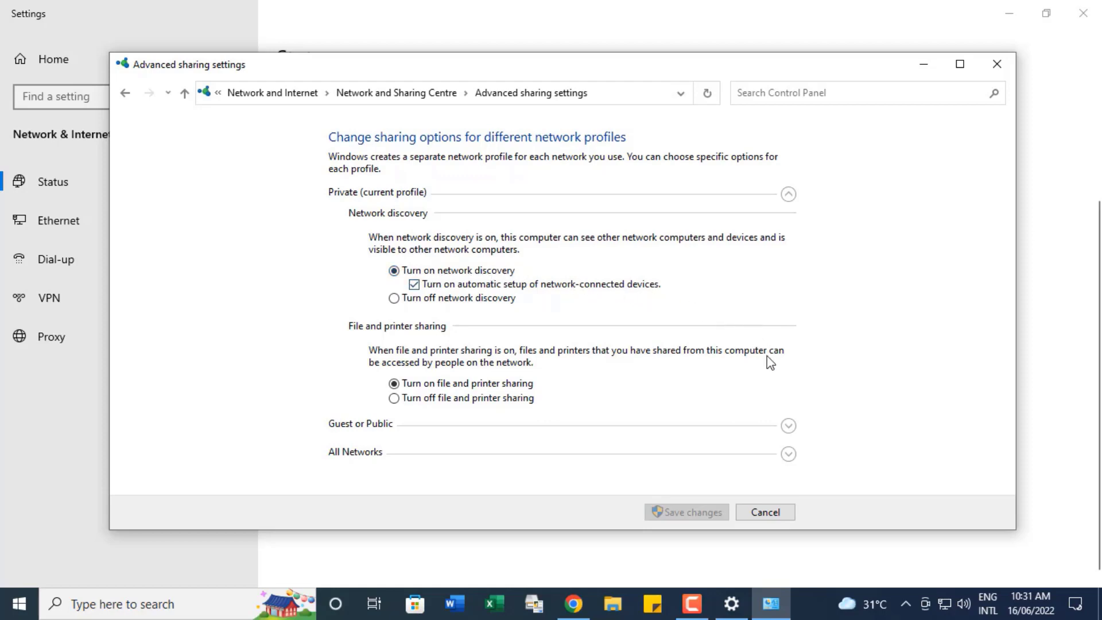
{"action": "left_click", "coordinate": [409, 383]}
{"action": "left_click", "coordinate": [789, 195]}
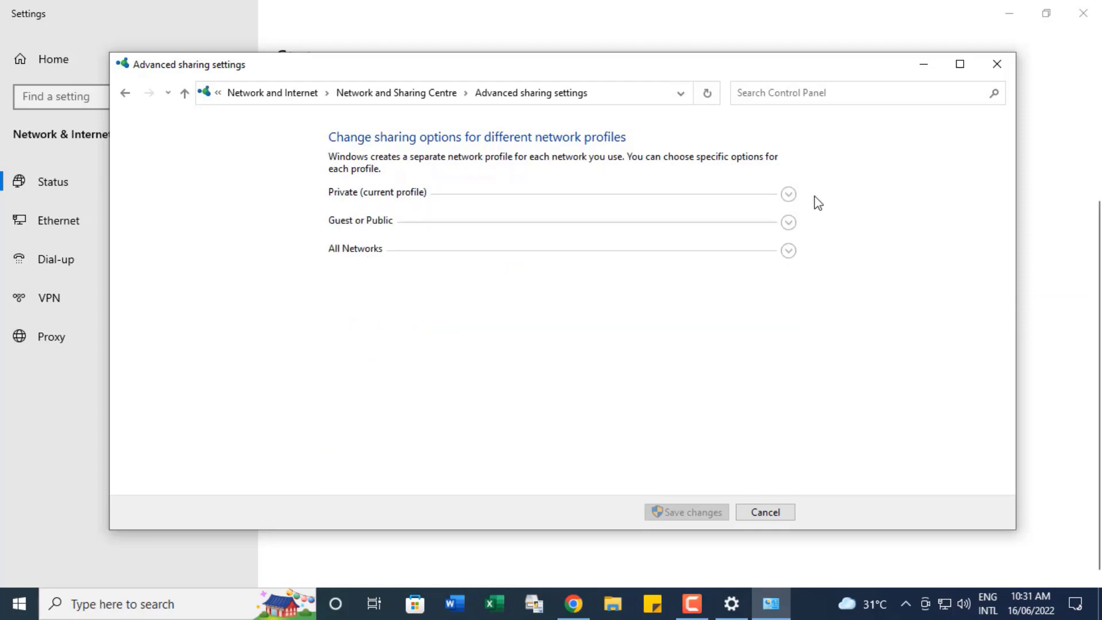
Turn on network discovery for the Guest or Public profile, with file and printer sharing on.
{"action": "left_click", "coordinate": [789, 223]}
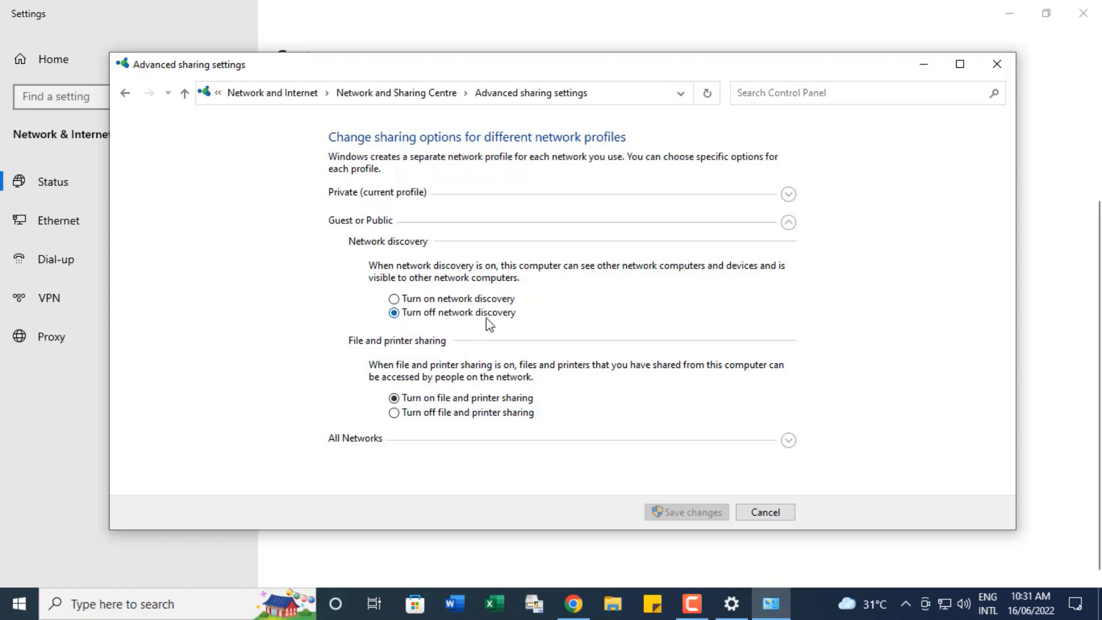
{"action": "left_click", "coordinate": [459, 300]}
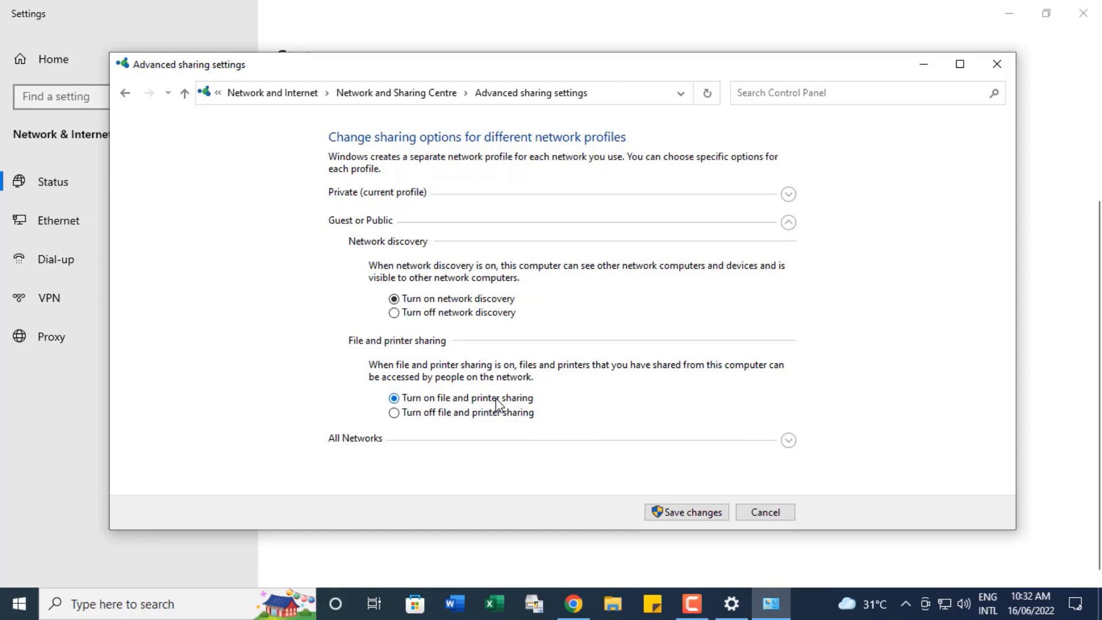
{"action": "left_click", "coordinate": [789, 223]}
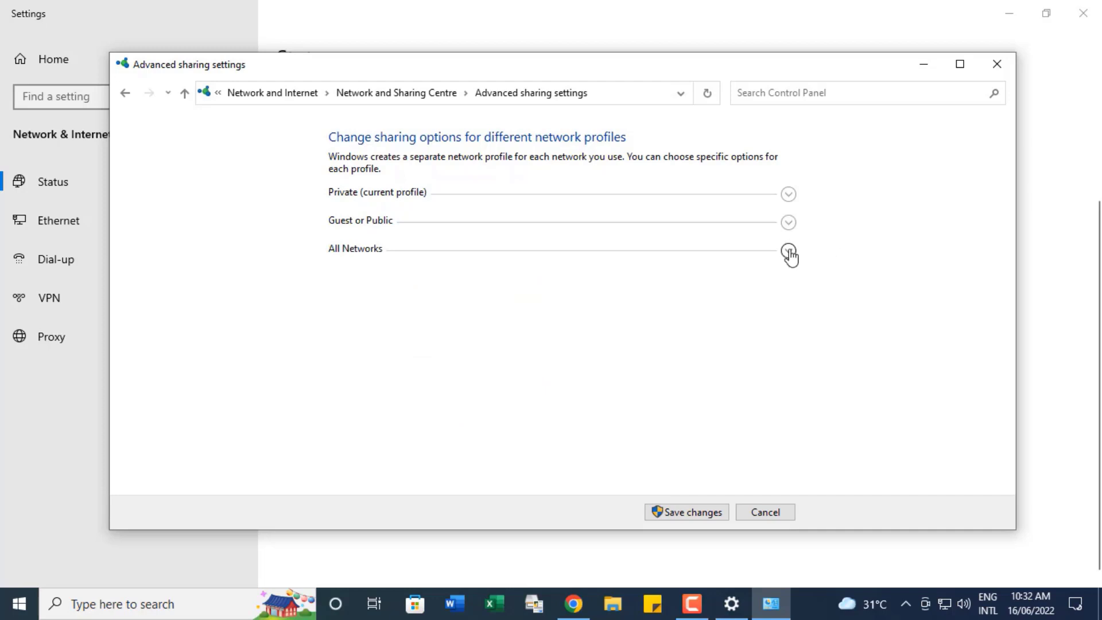
For All Networks, turn on Public folder sharing and turn off password-protected sharing, then save the changes and close the settings windows.
{"action": "left_click", "coordinate": [789, 251]}
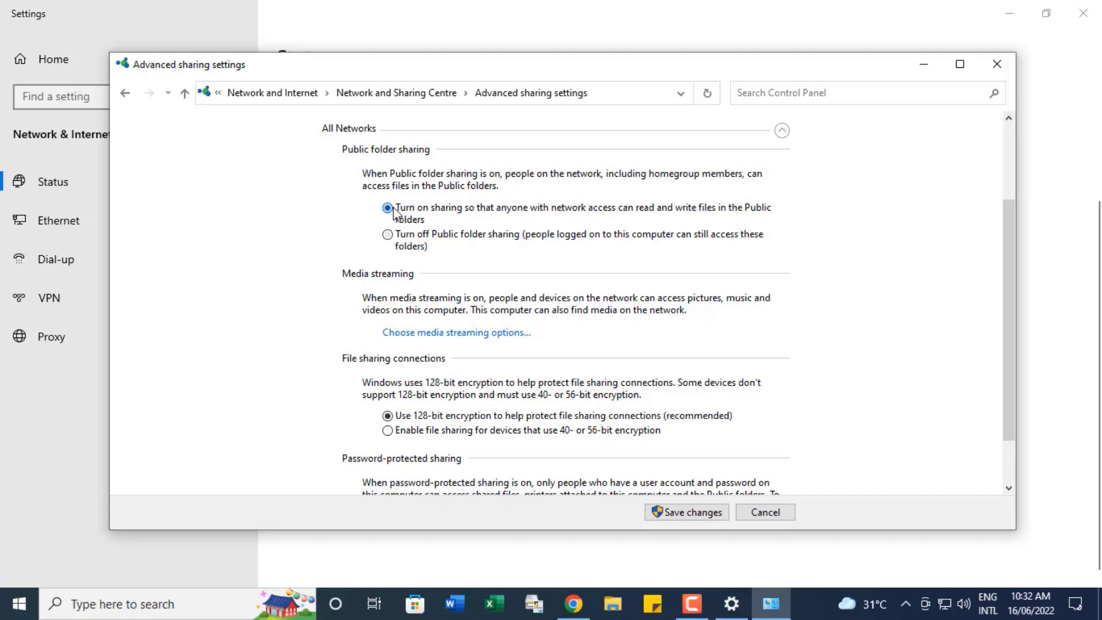
{"action": "scroll", "coordinate": [482, 250], "scroll_direction": "down", "scroll_amount": 1}
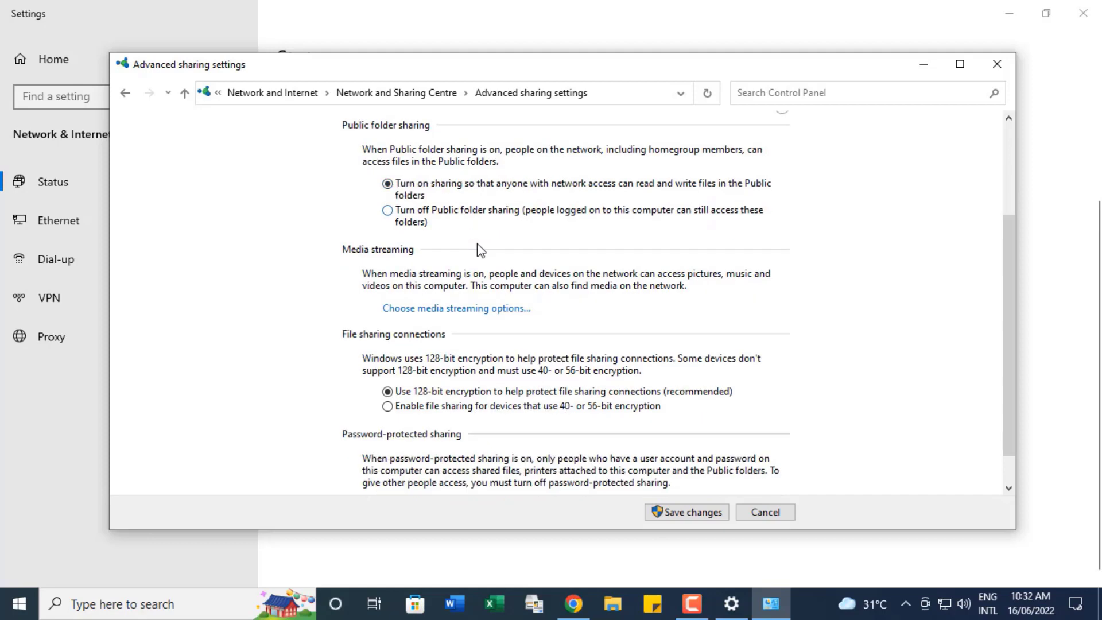
{"action": "scroll", "coordinate": [482, 250], "scroll_direction": "down", "scroll_amount": 1}
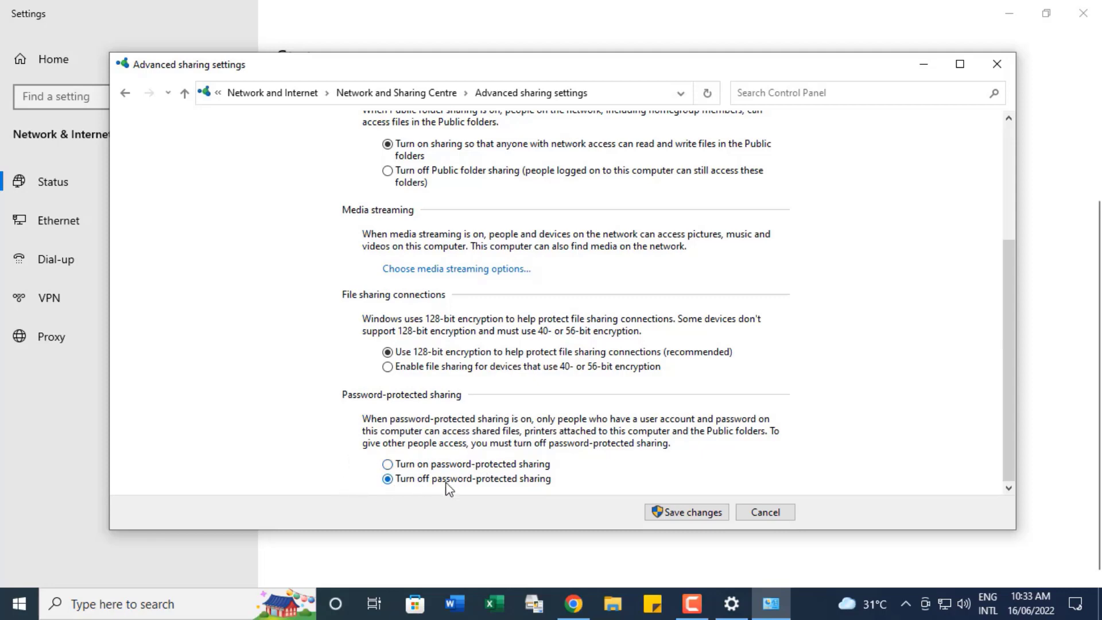
{"action": "left_click", "coordinate": [686, 514]}
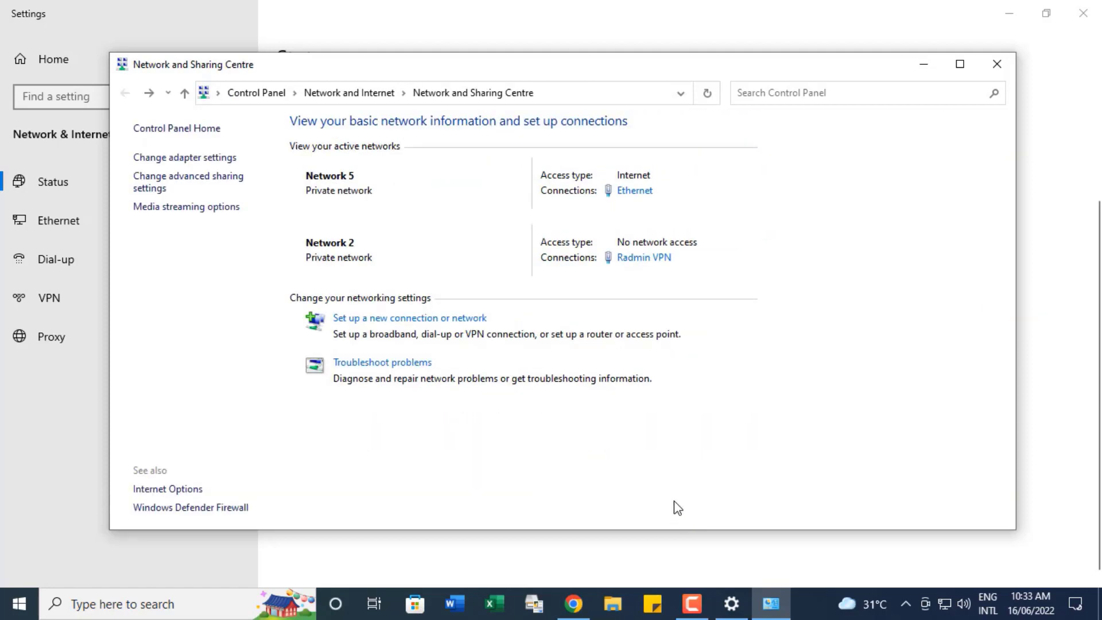
{"action": "left_click", "coordinate": [996, 64]}
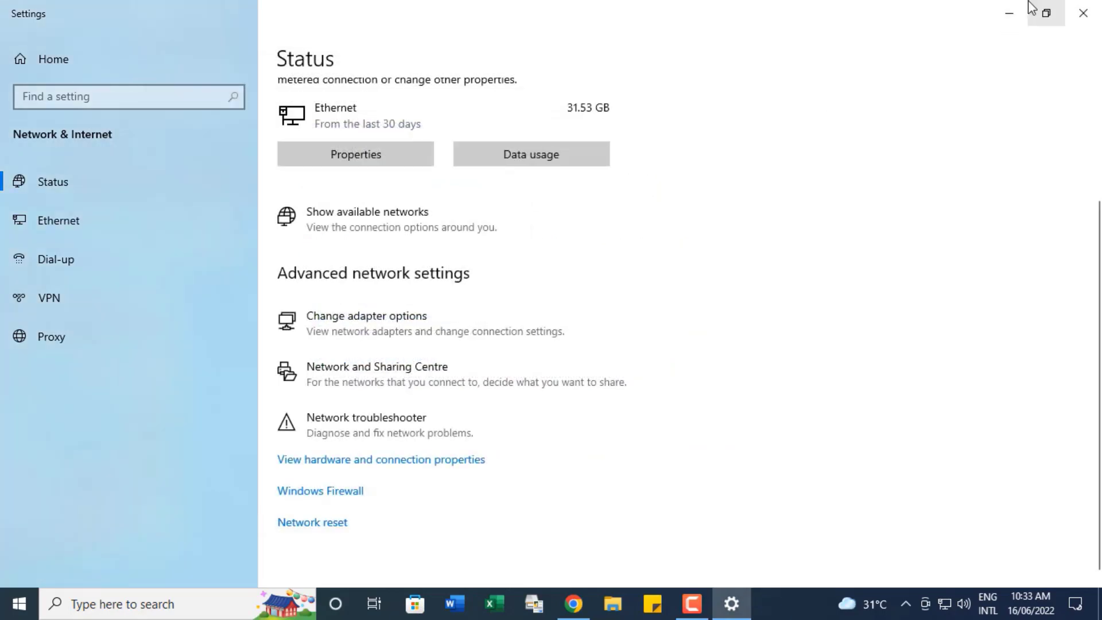
{"action": "left_click", "coordinate": [1083, 12]}
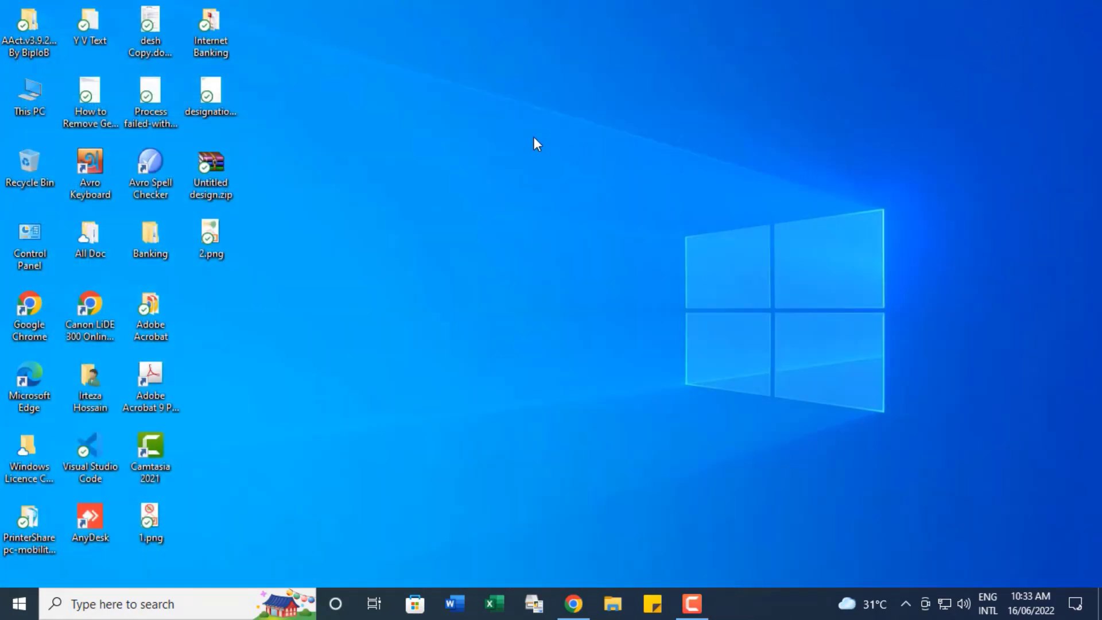
Move the Internet Banking folder to an empty area of the desktop and open the sharing options in its properties.
{"action": "left_click_drag", "start_coordinate": [199, 41], "coordinate": [509, 218]}
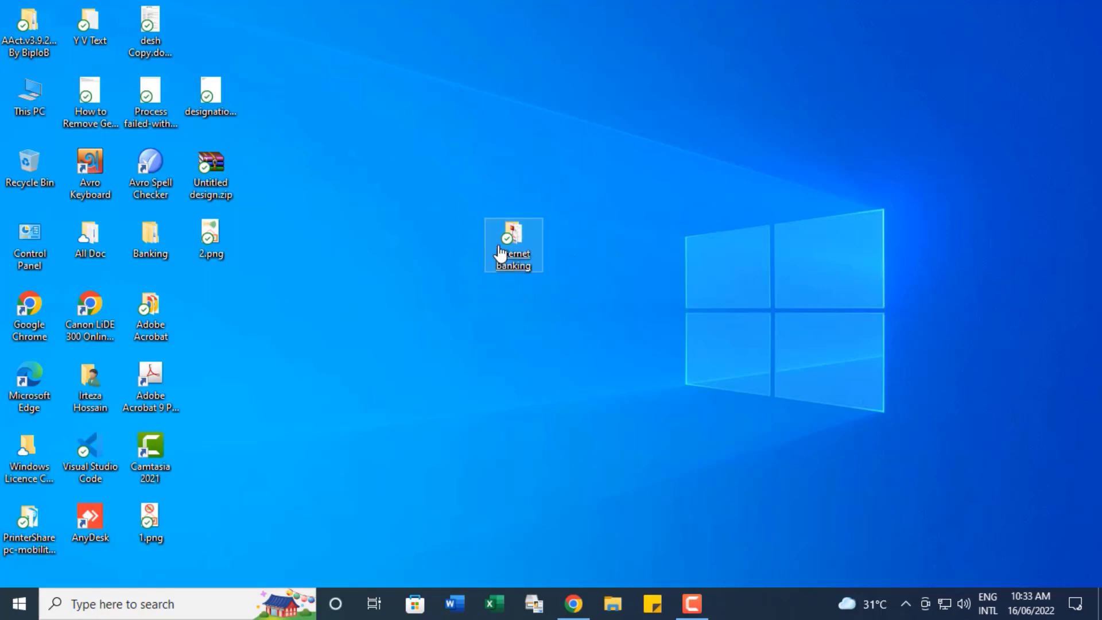
{"action": "mouse_move", "coordinate": [502, 256]}
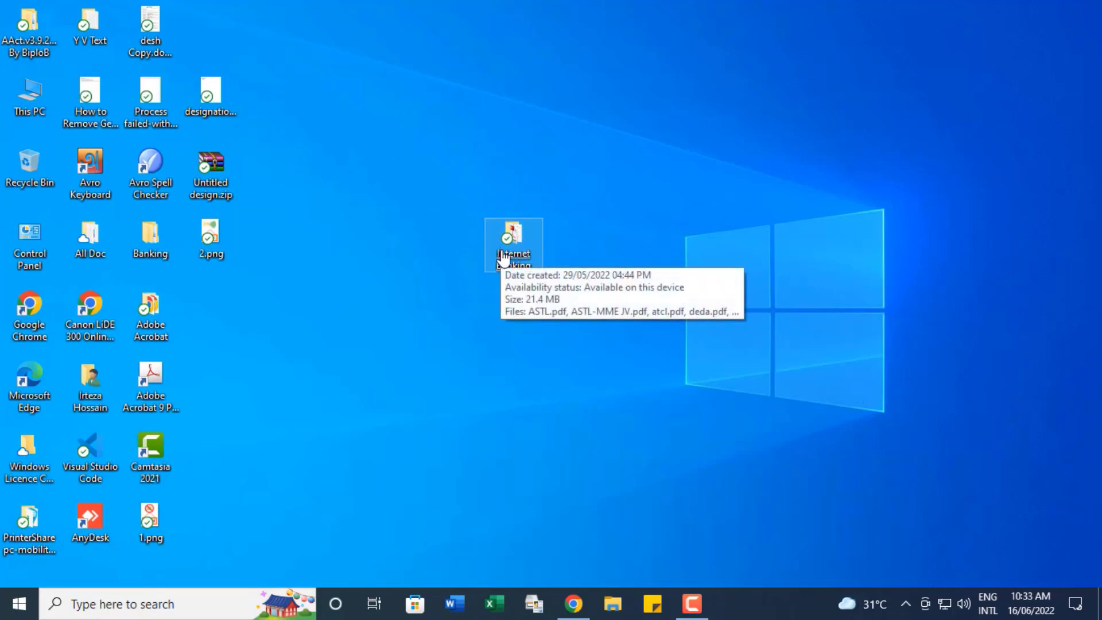
{"action": "right_click", "coordinate": [503, 258]}
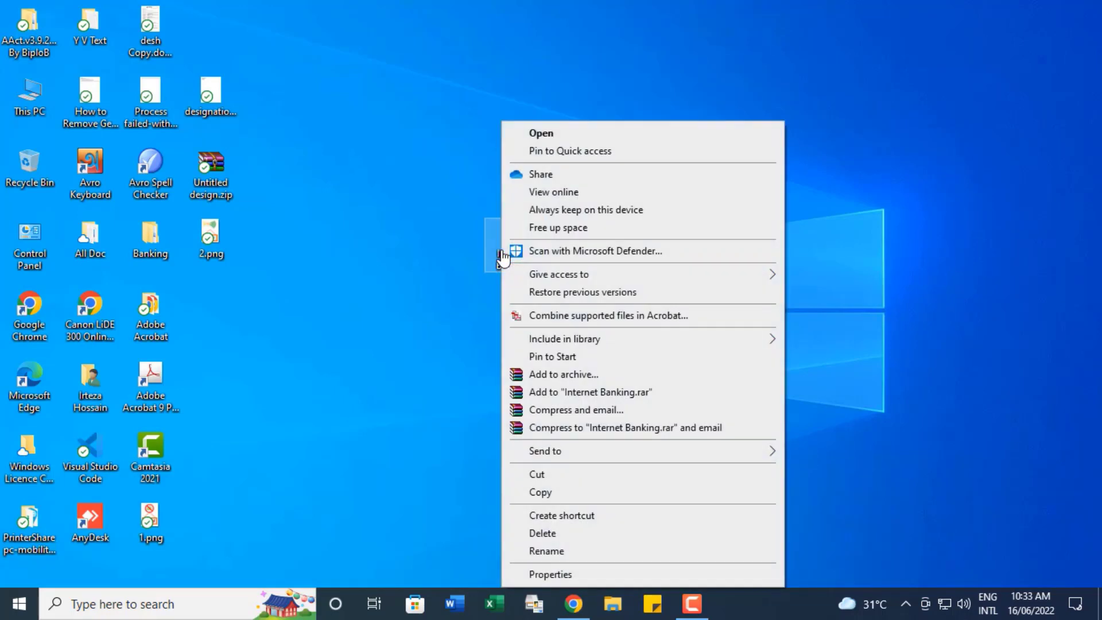
{"action": "left_click", "coordinate": [550, 574]}
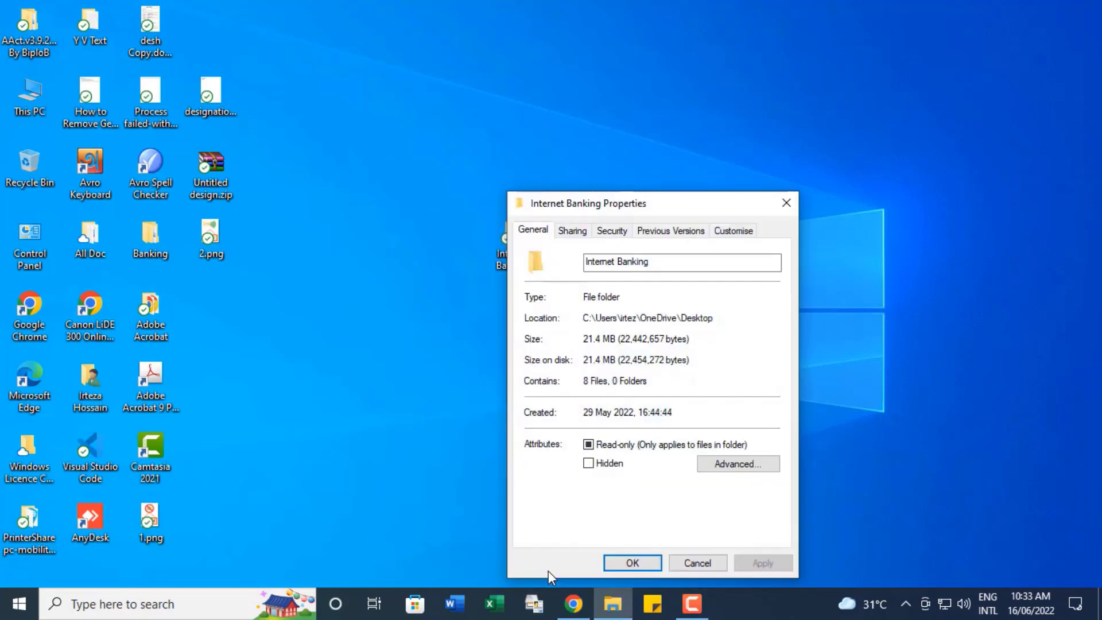
{"action": "left_click_drag", "start_coordinate": [658, 204], "coordinate": [594, 106]}
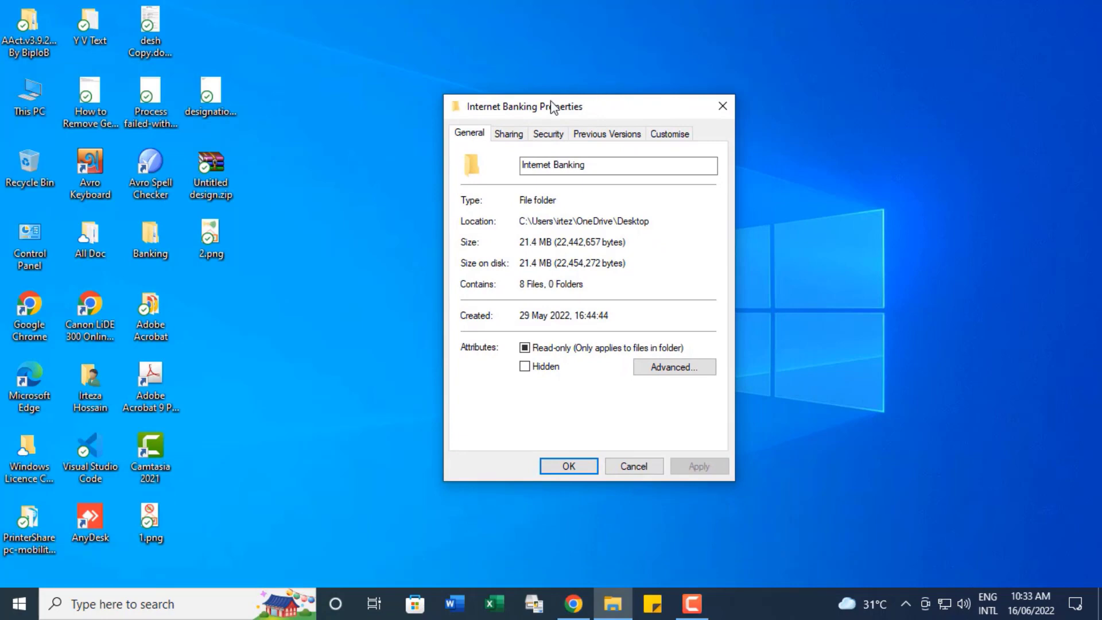
{"action": "left_click", "coordinate": [509, 133]}
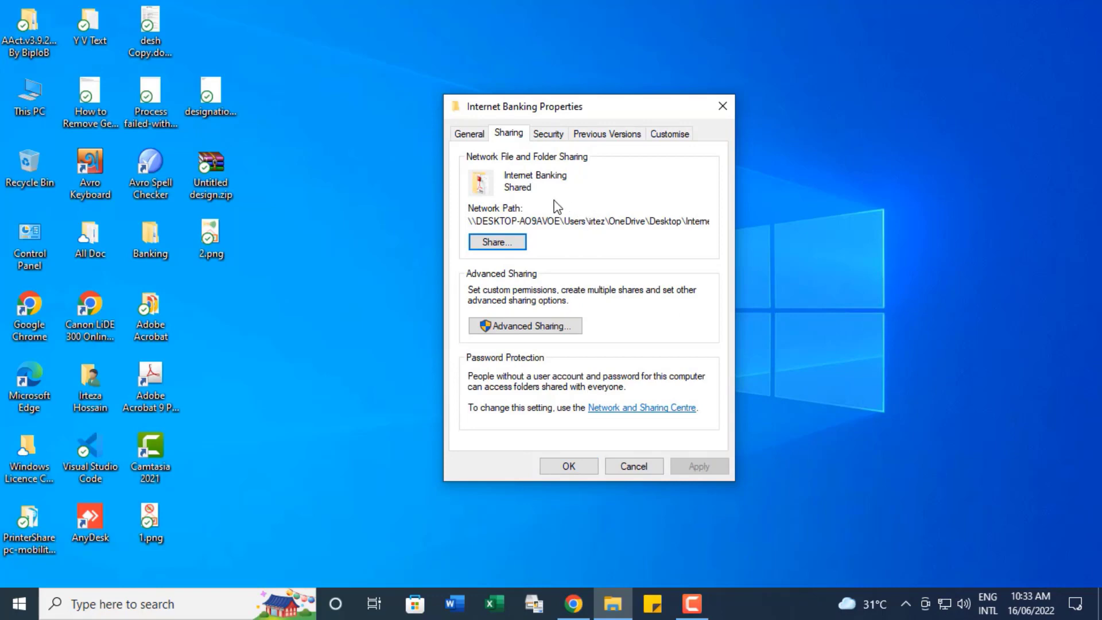
Share the Internet Banking folder through Advanced Sharing and allow Everyone Full Control in its share permissions.
{"action": "left_click", "coordinate": [561, 327]}
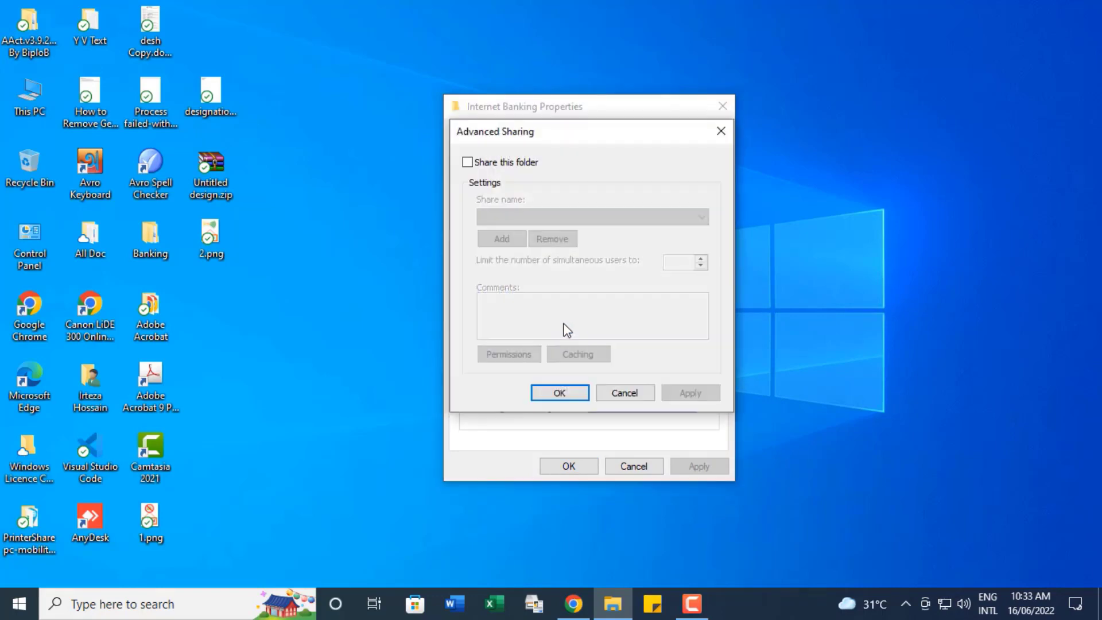
{"action": "left_click", "coordinate": [468, 162]}
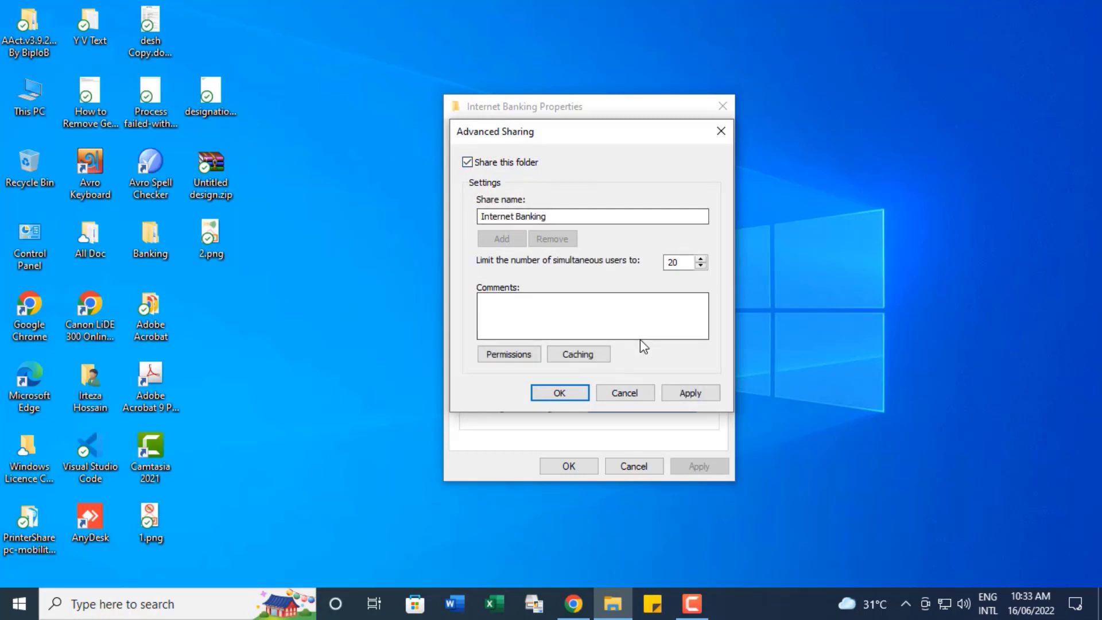
{"action": "left_click", "coordinate": [519, 352]}
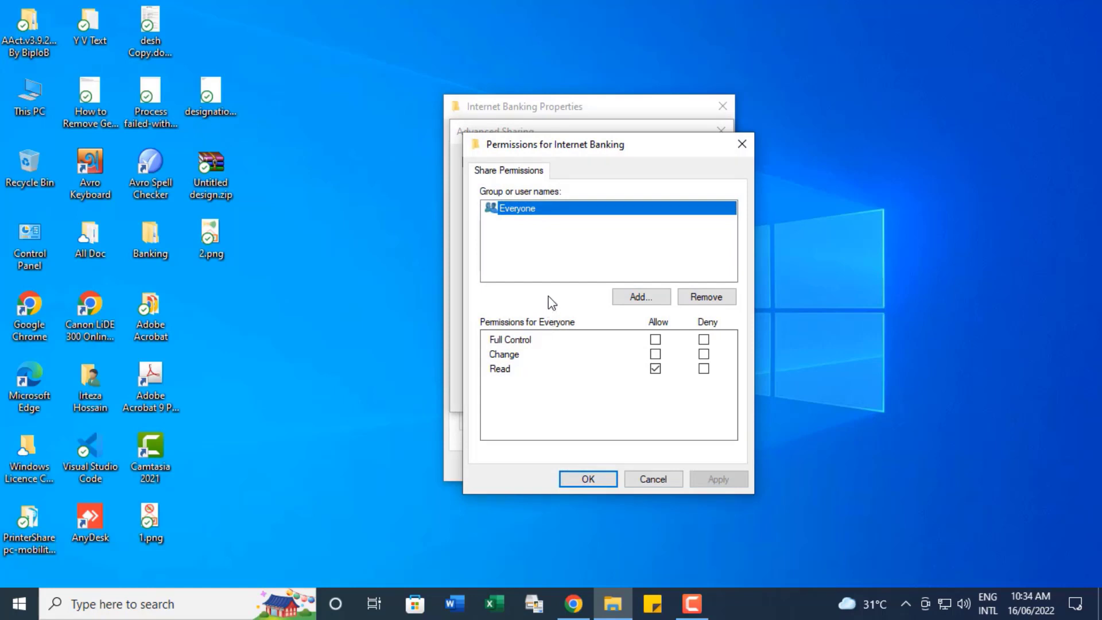
{"action": "left_click", "coordinate": [655, 340]}
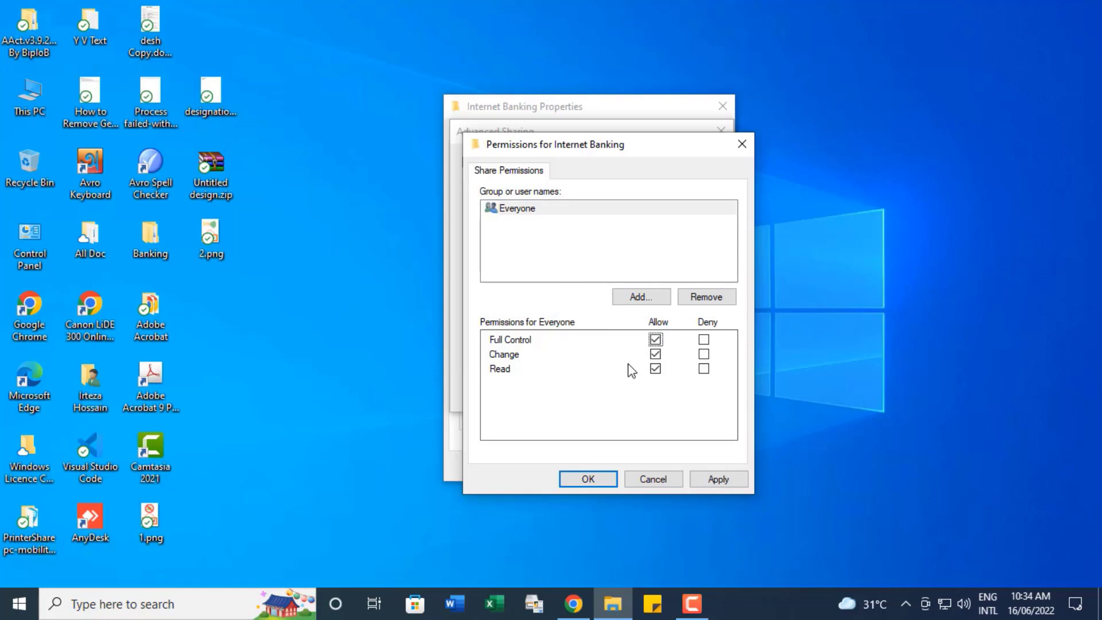
{"action": "left_click", "coordinate": [706, 481]}
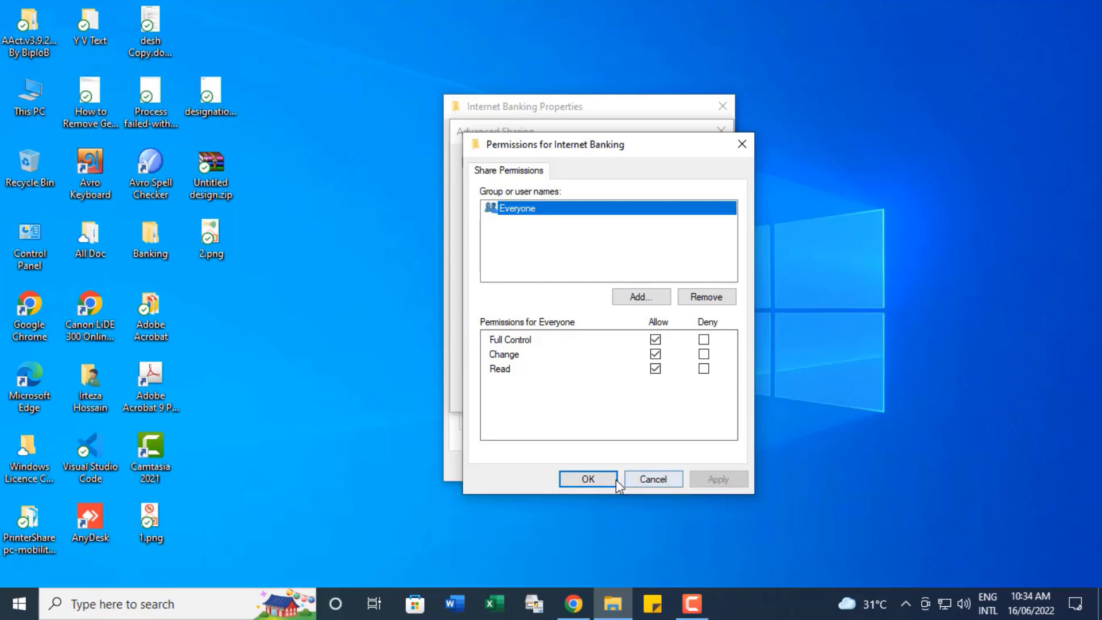
{"action": "left_click", "coordinate": [598, 477]}
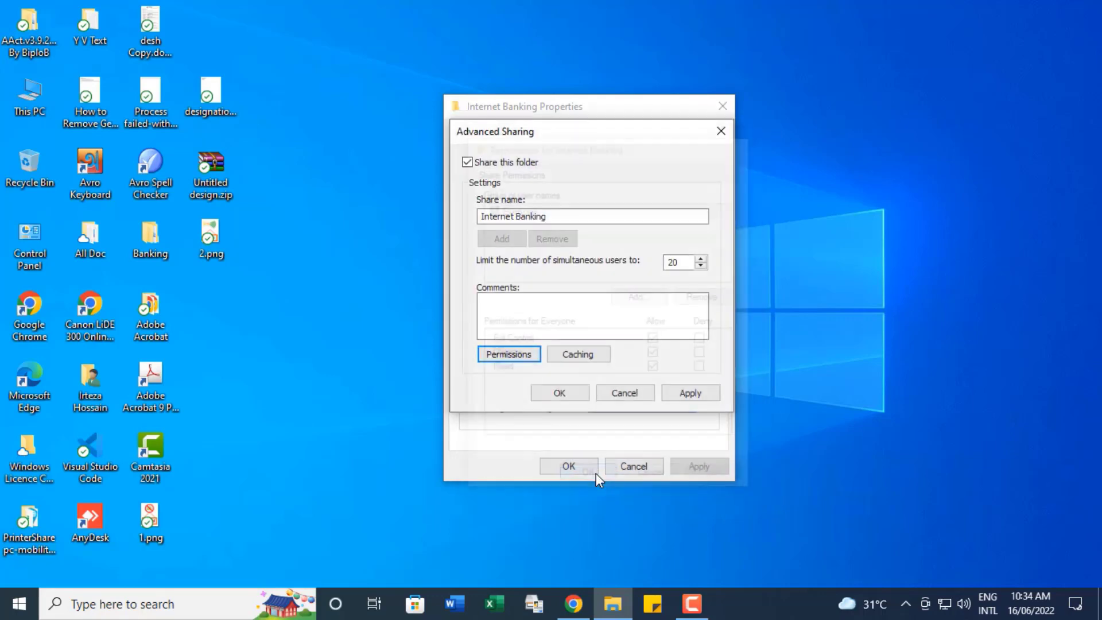
{"action": "left_click", "coordinate": [689, 395]}
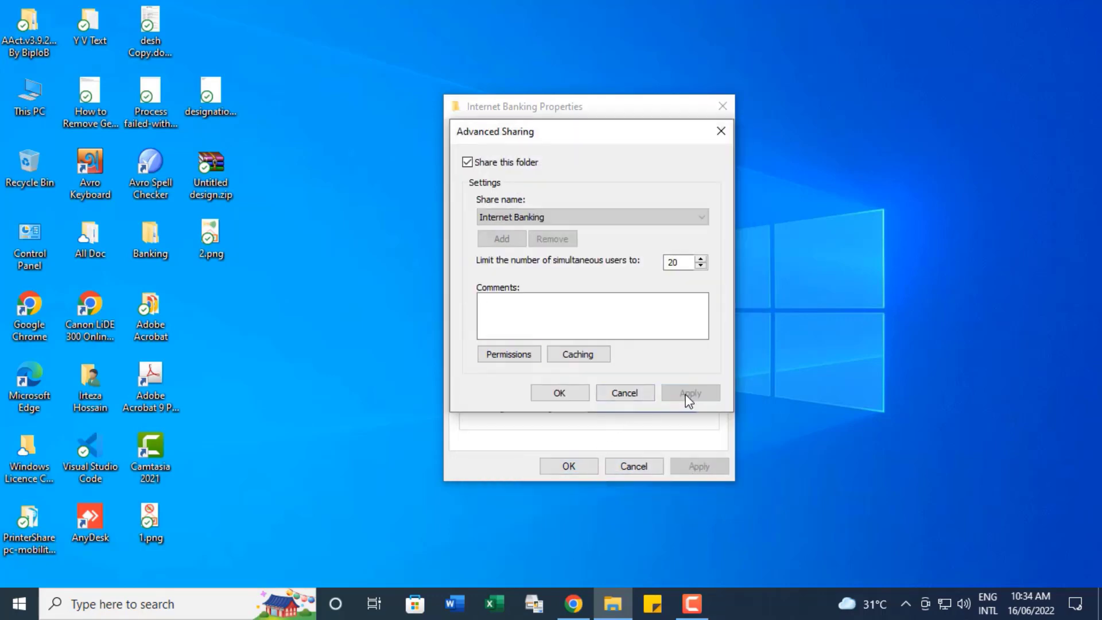
{"action": "left_click", "coordinate": [574, 396]}
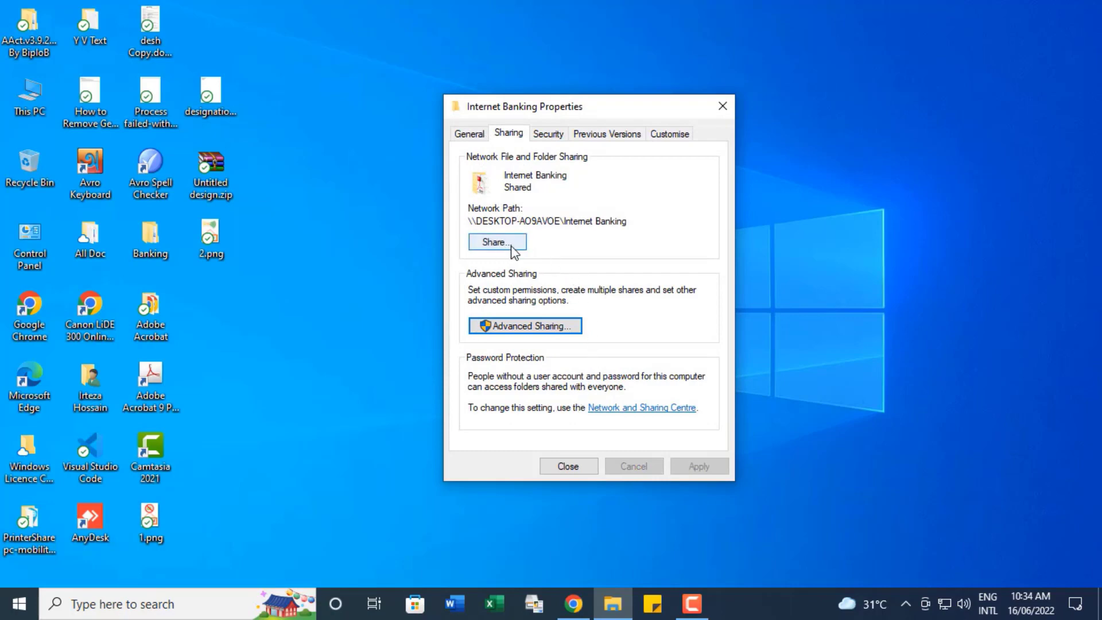
Share the Internet Banking folder with Everyone at the Read/Write permission level, then close its properties.
{"action": "left_click", "coordinate": [514, 250]}
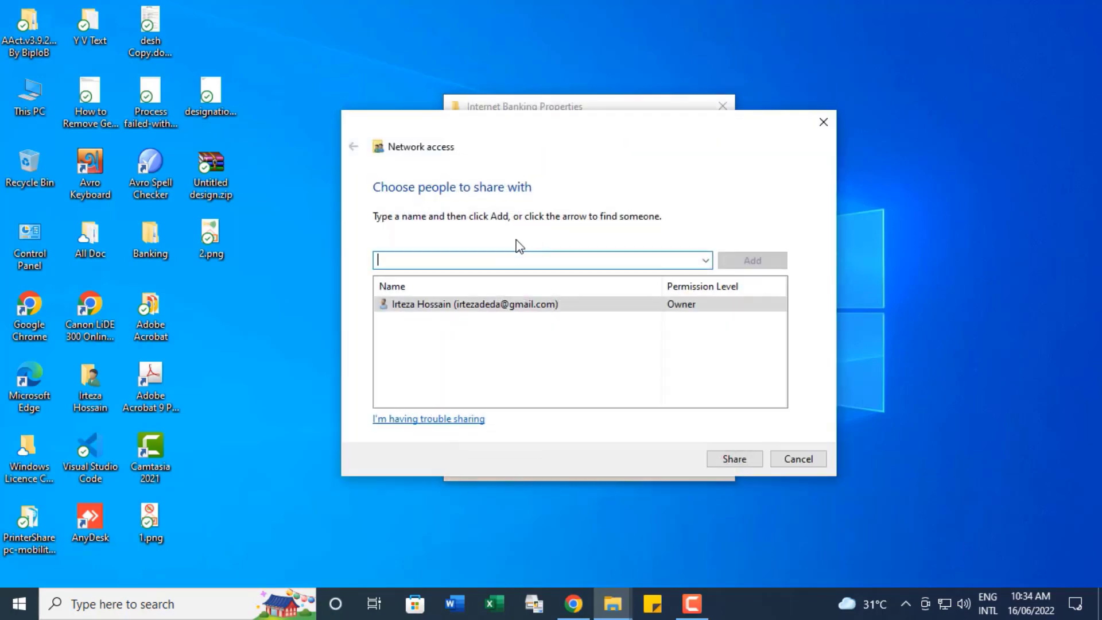
{"action": "left_click", "coordinate": [706, 262]}
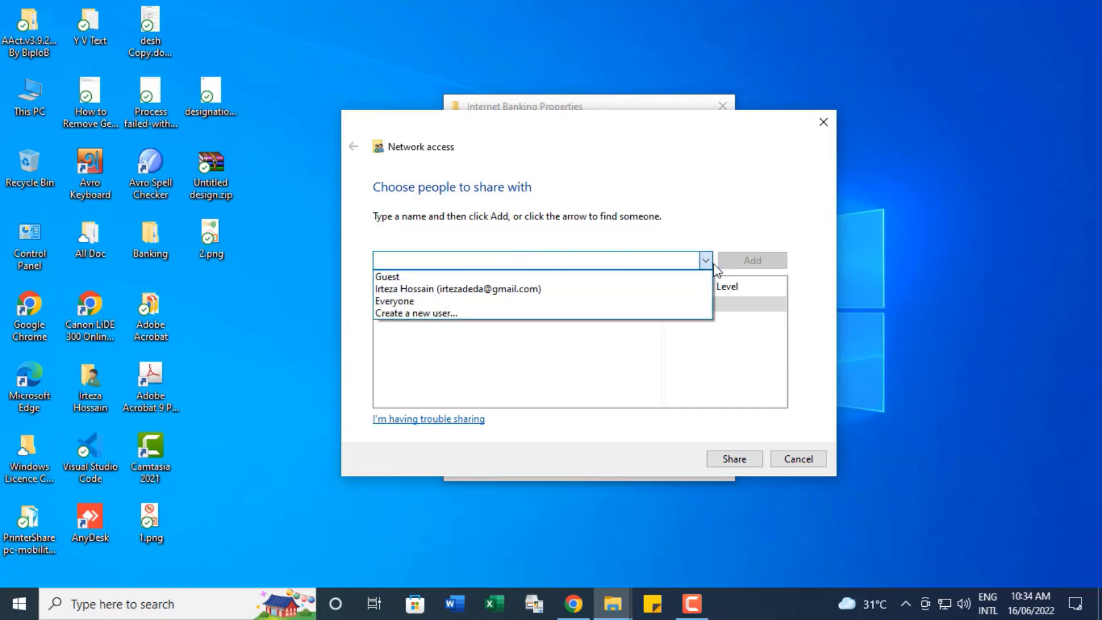
{"action": "left_click", "coordinate": [523, 301]}
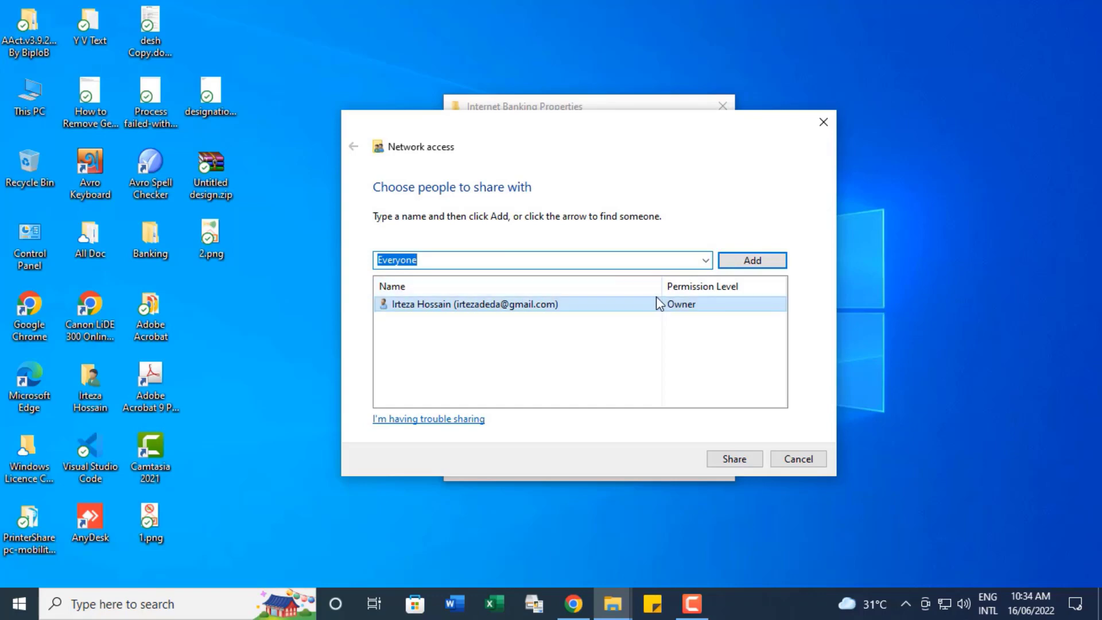
{"action": "left_click", "coordinate": [738, 262]}
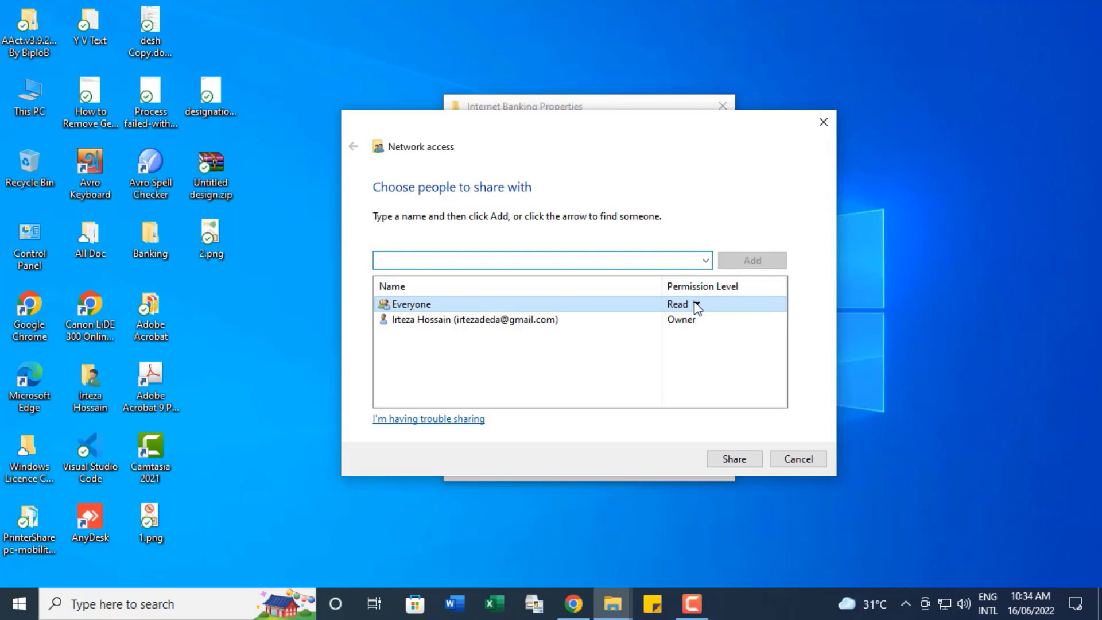
{"action": "left_click", "coordinate": [697, 305]}
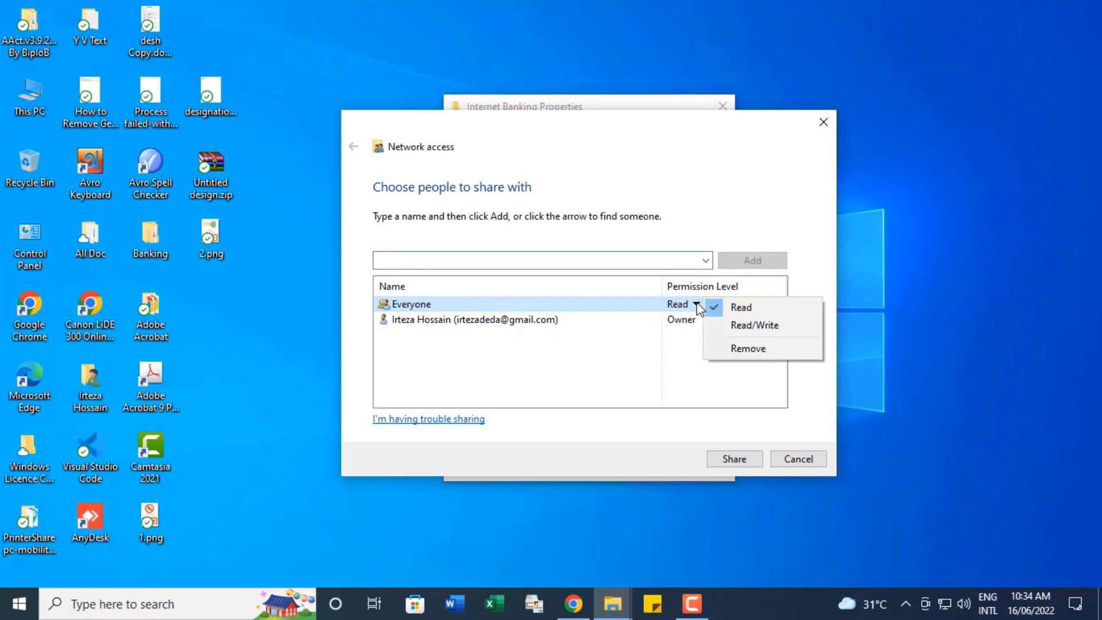
{"action": "left_click", "coordinate": [737, 327]}
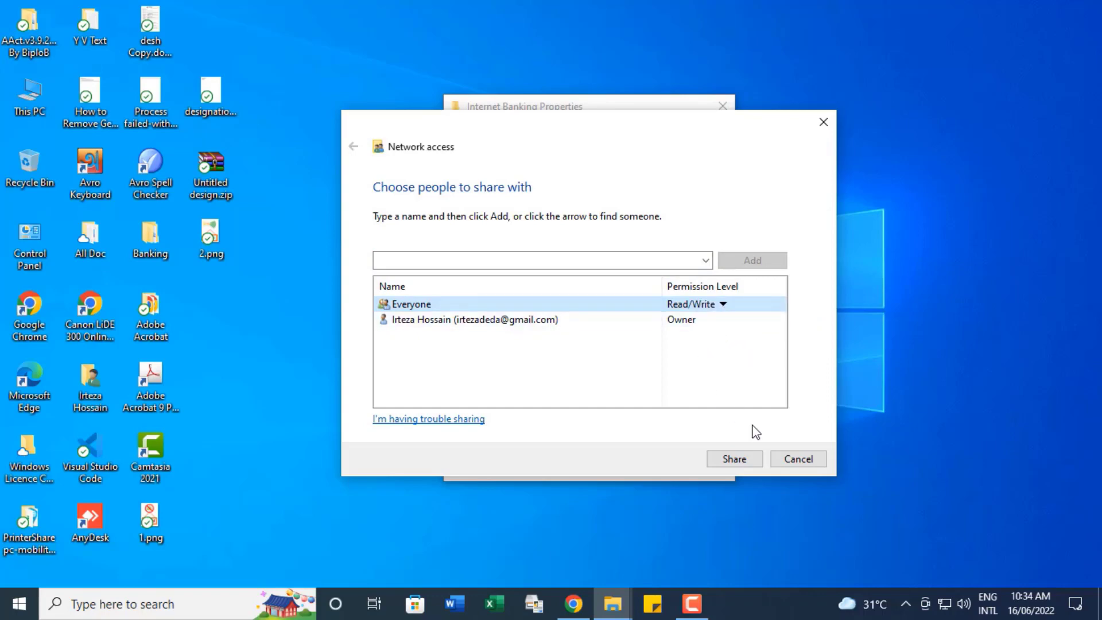
{"action": "left_click", "coordinate": [745, 457]}
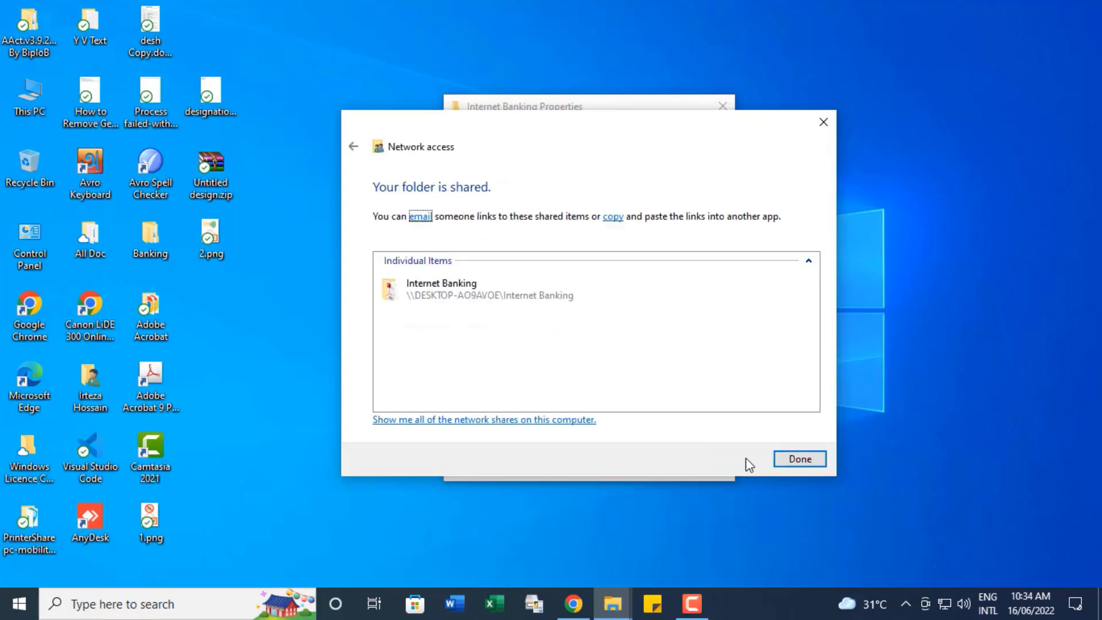
{"action": "left_click", "coordinate": [801, 459]}
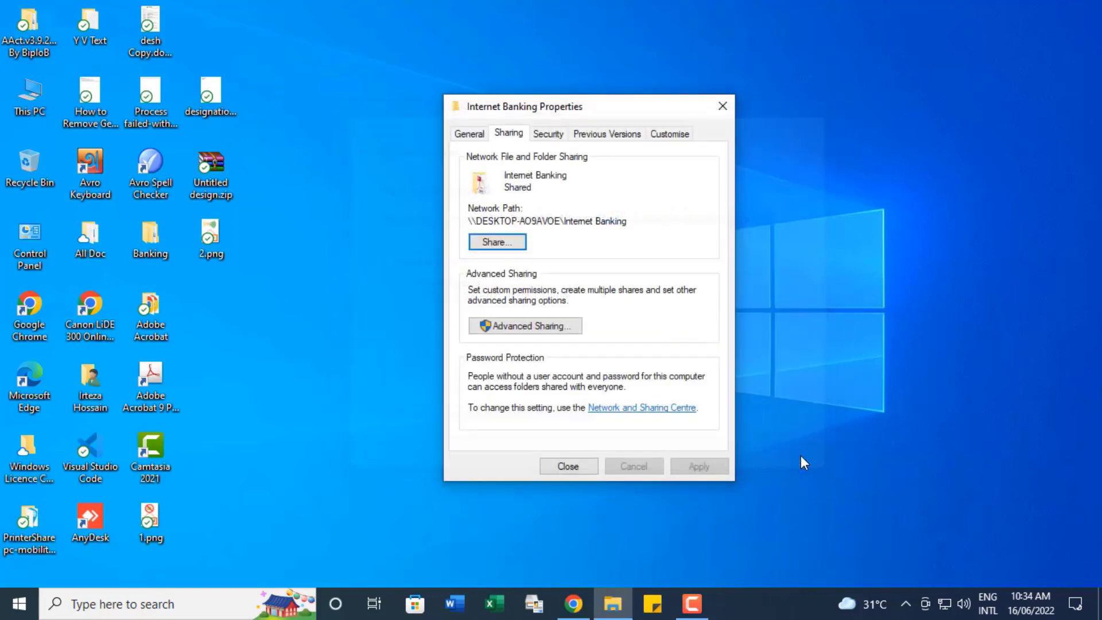
{"action": "left_click", "coordinate": [574, 467]}
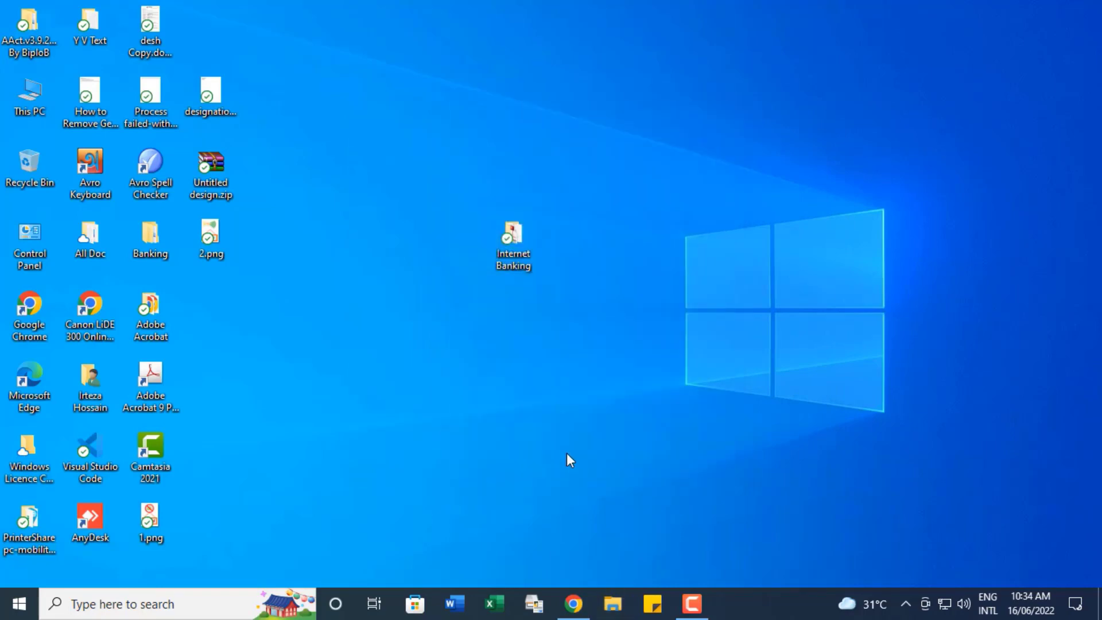
Open This PC in a maximized window, go to the Network location and refresh its list of computers.
{"action": "double_click", "coordinate": [37, 115]}
{"action": "scroll", "coordinate": [367, 350], "scroll_direction": "down", "scroll_amount": 1}
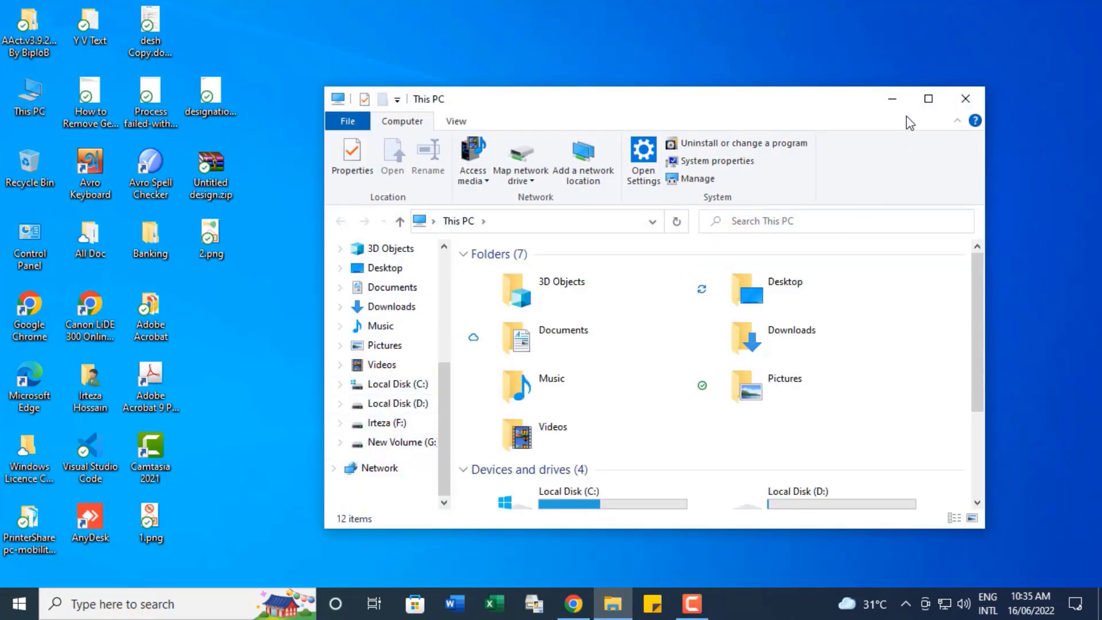
{"action": "left_click", "coordinate": [928, 98]}
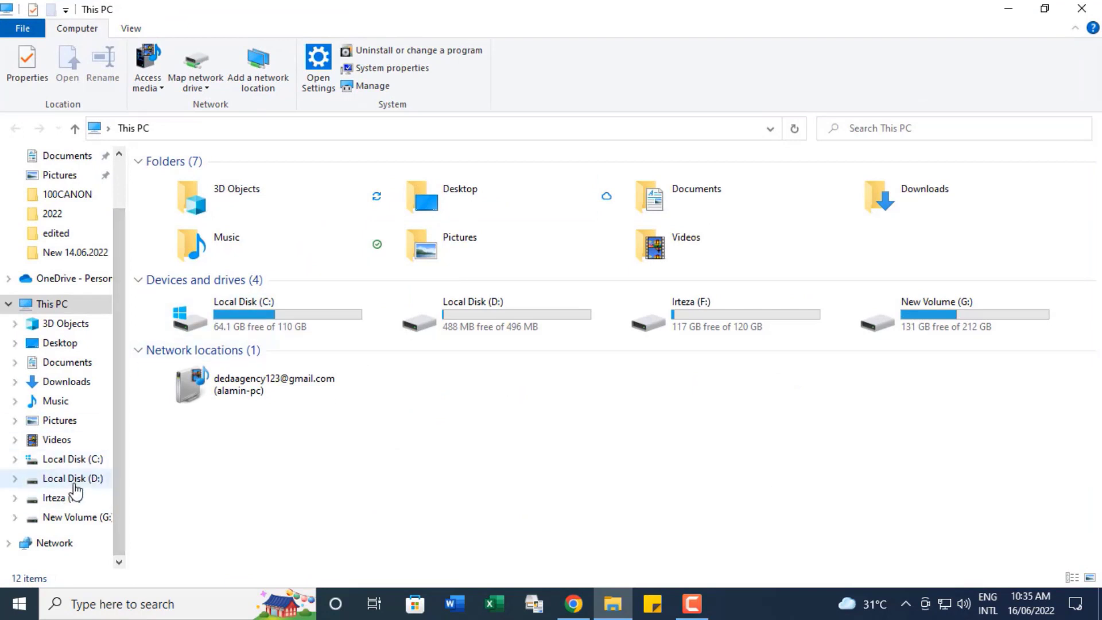
{"action": "left_click", "coordinate": [57, 546]}
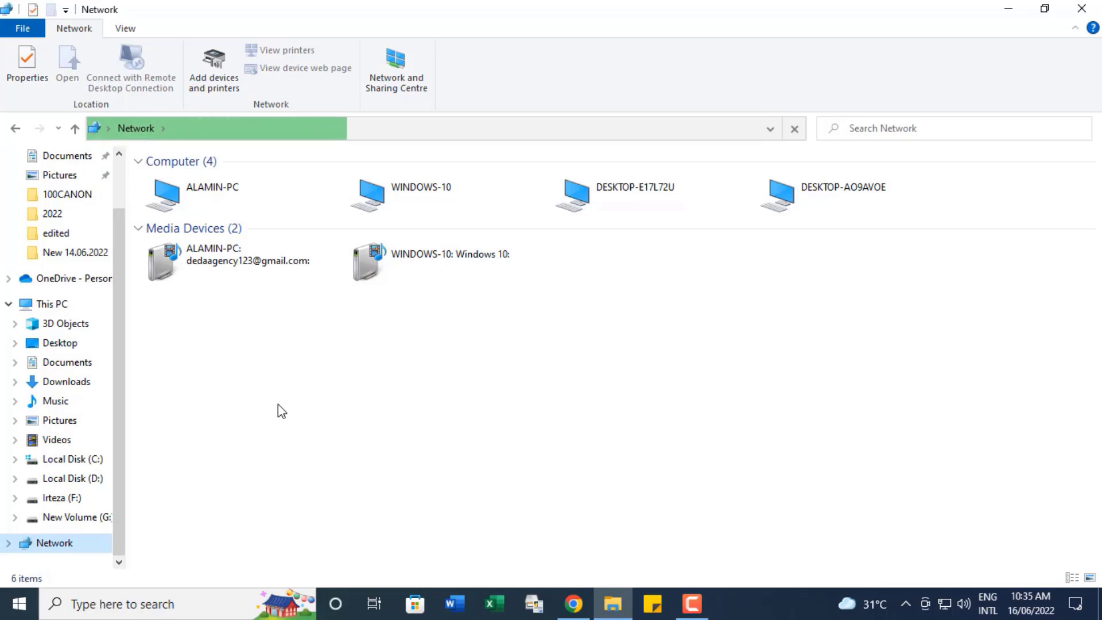
{"action": "right_click", "coordinate": [709, 338]}
{"action": "left_click", "coordinate": [768, 402]}
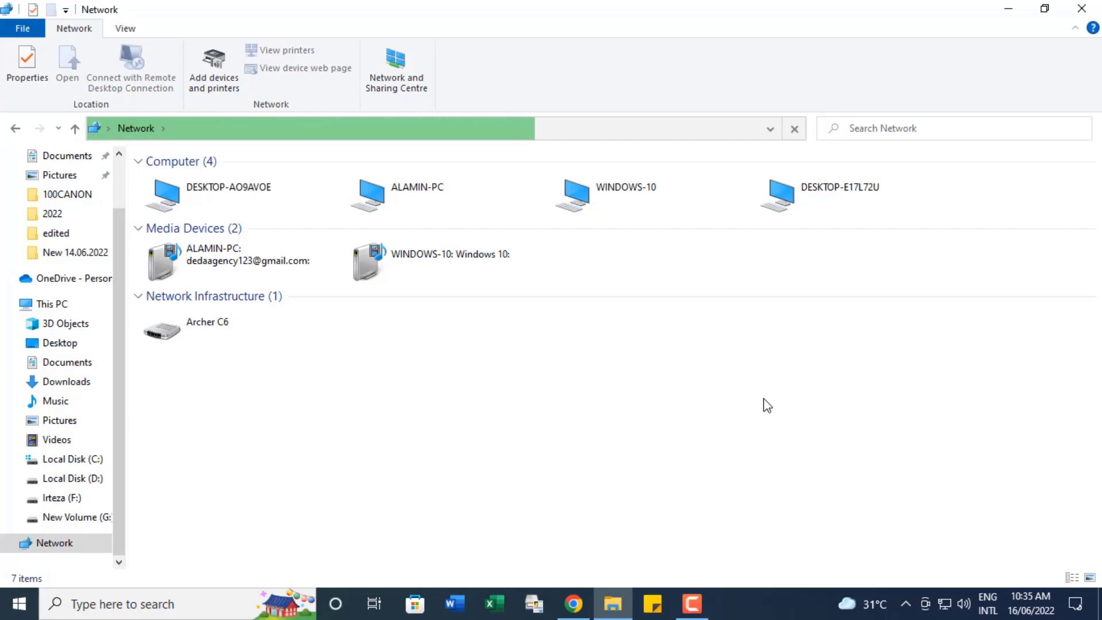
Open DESKTOP-AO9AVOE on the network, check the contents of its shared Internet Banking folder and return to the computer's shares.
{"action": "left_click", "coordinate": [261, 212]}
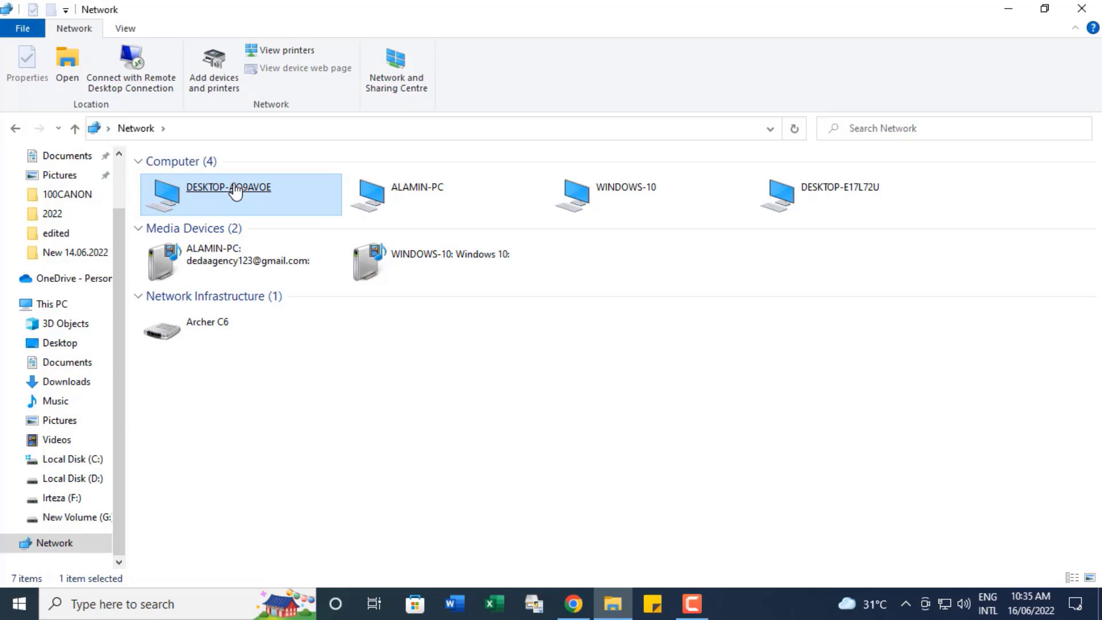
{"action": "double_click", "coordinate": [235, 192]}
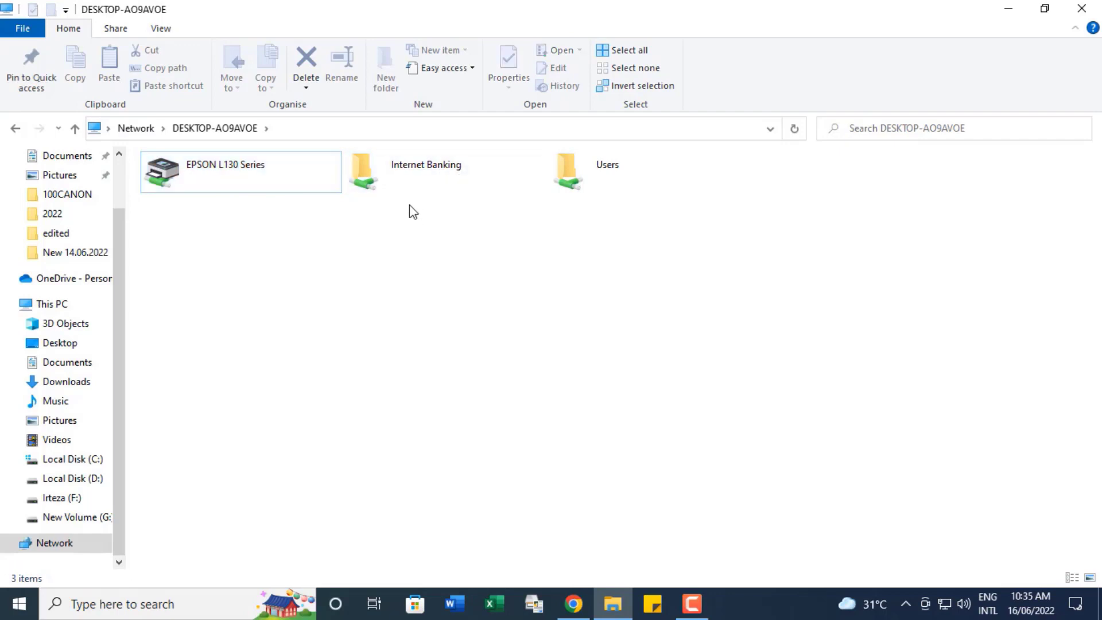
{"action": "left_click", "coordinate": [451, 196]}
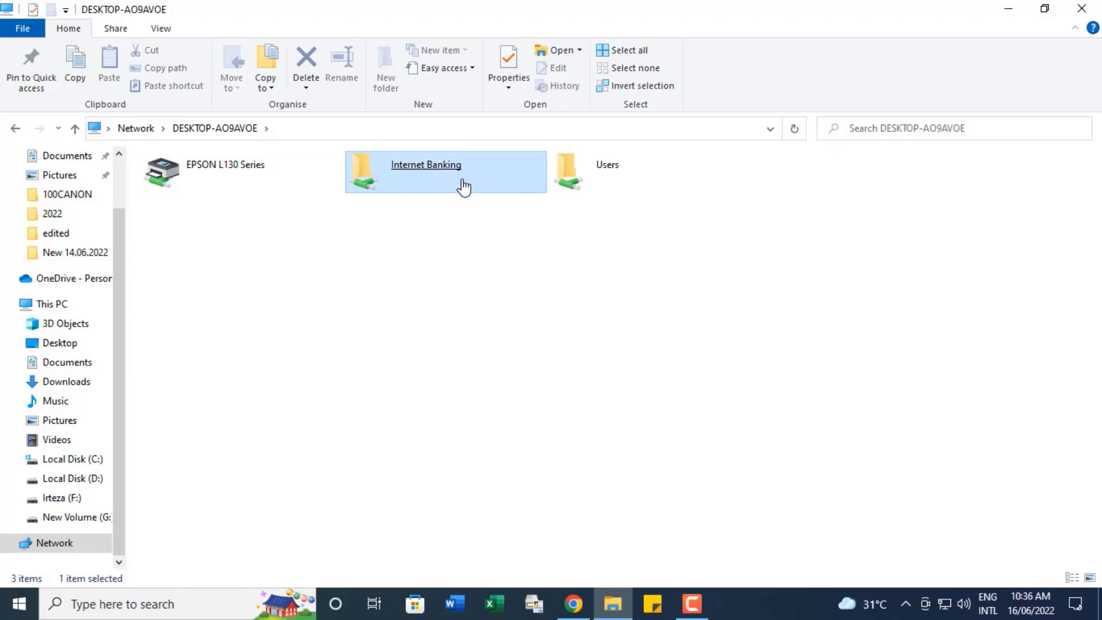
{"action": "double_click", "coordinate": [413, 181]}
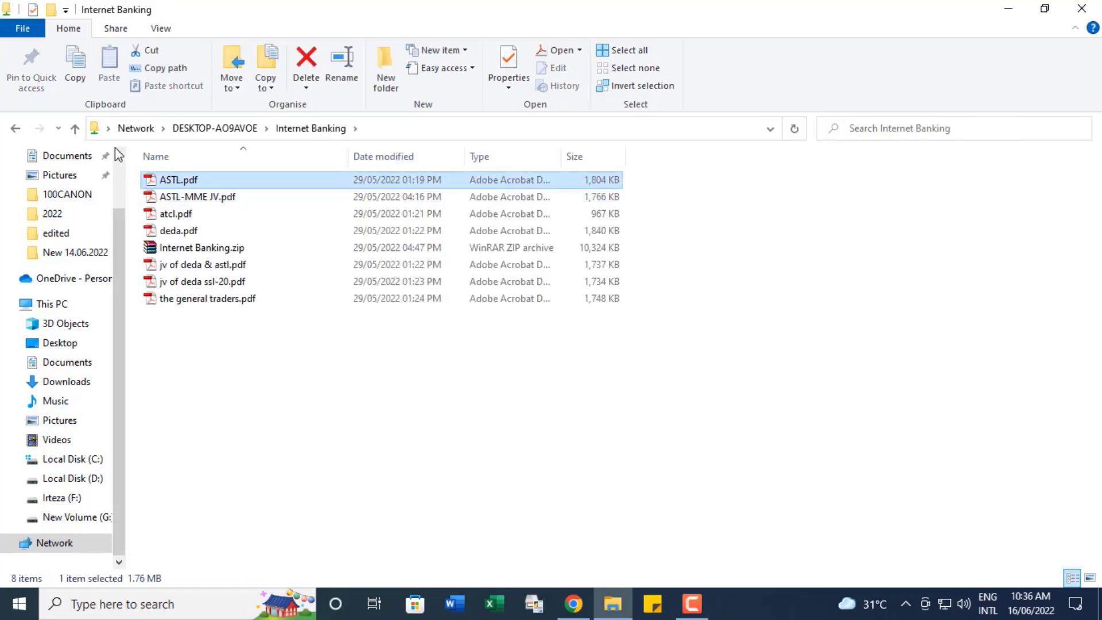
{"action": "left_click", "coordinate": [13, 133]}
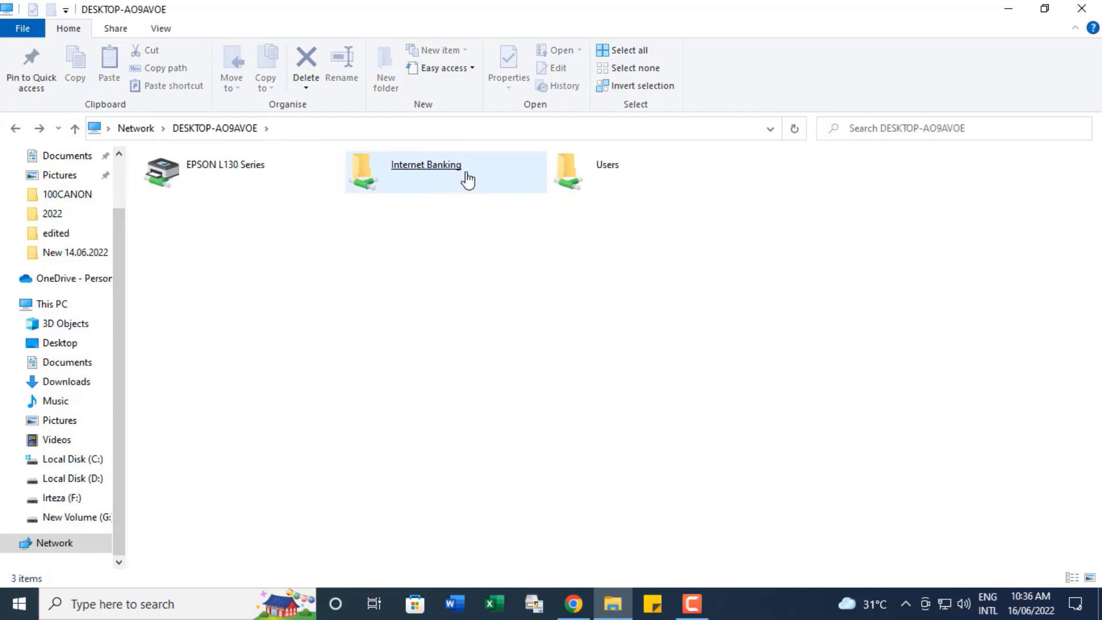
{"action": "left_click", "coordinate": [479, 174]}
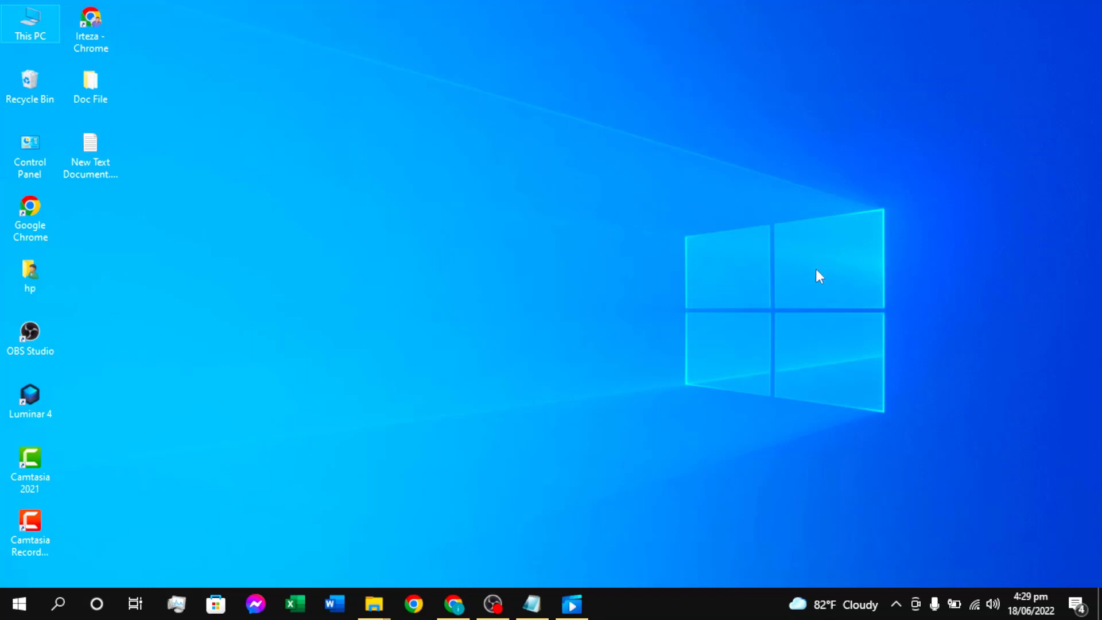
Rename the PC from its system properties, using the owner's first name followed by "-pc", and postpone the restart.
{"action": "right_click", "coordinate": [32, 35]}
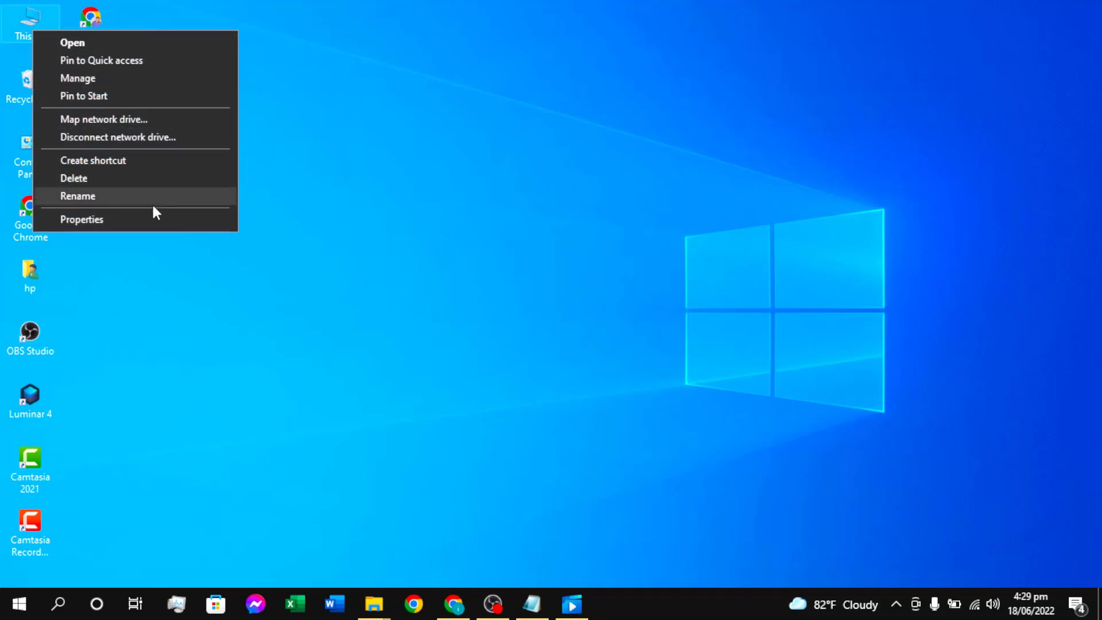
{"action": "left_click", "coordinate": [133, 224]}
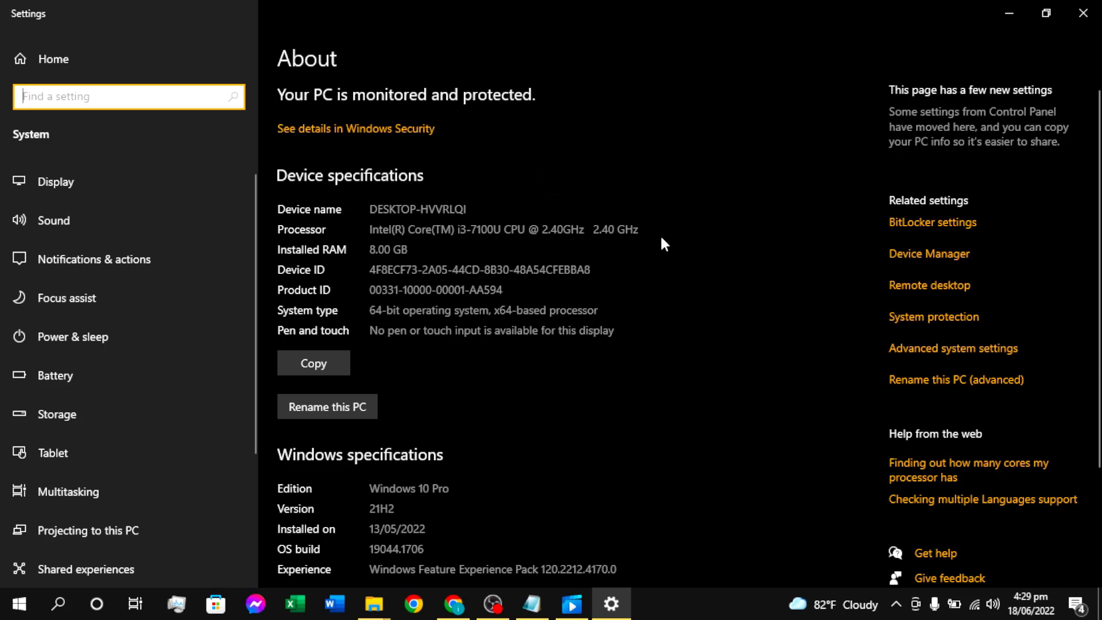
{"action": "left_click", "coordinate": [343, 413]}
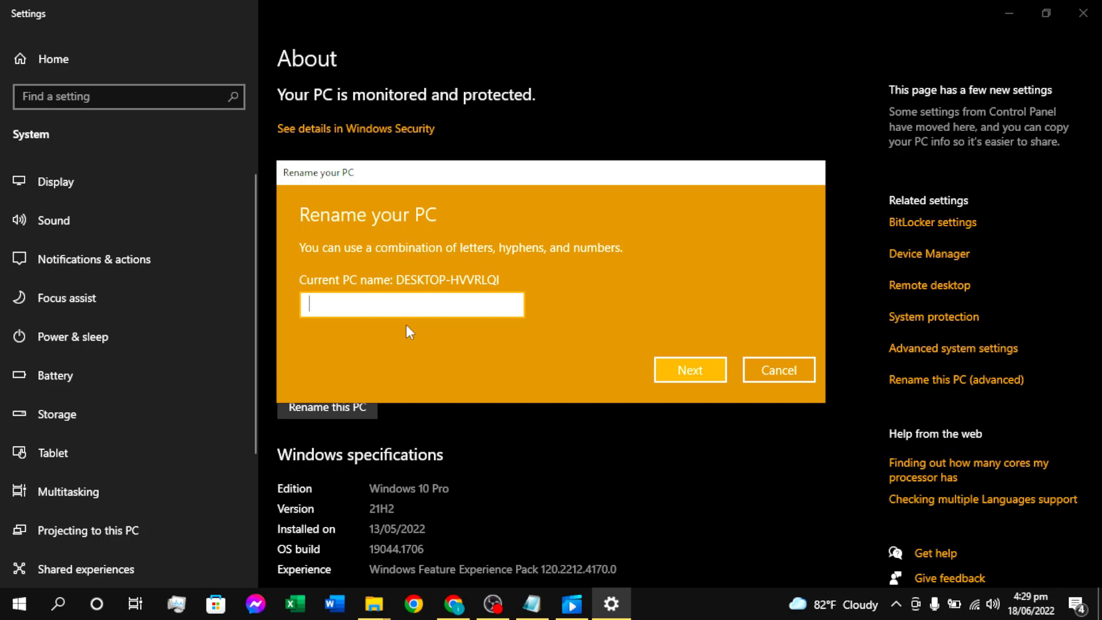
{"action": "type", "text": "Rifat-pc"}
{"action": "left_click", "coordinate": [701, 370]}
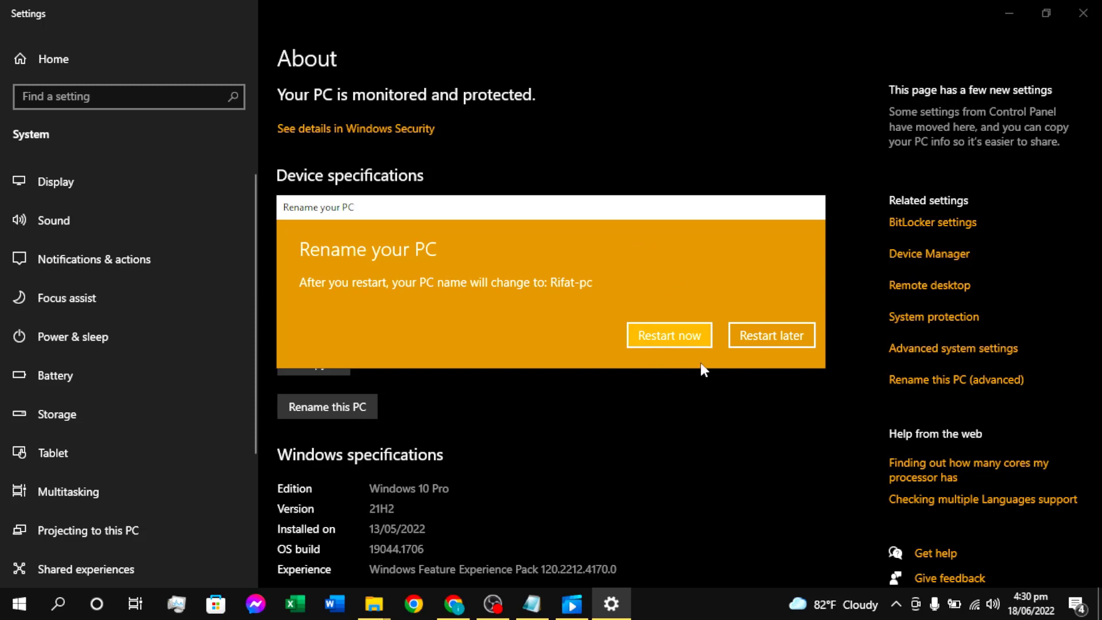
{"action": "left_click", "coordinate": [775, 337]}
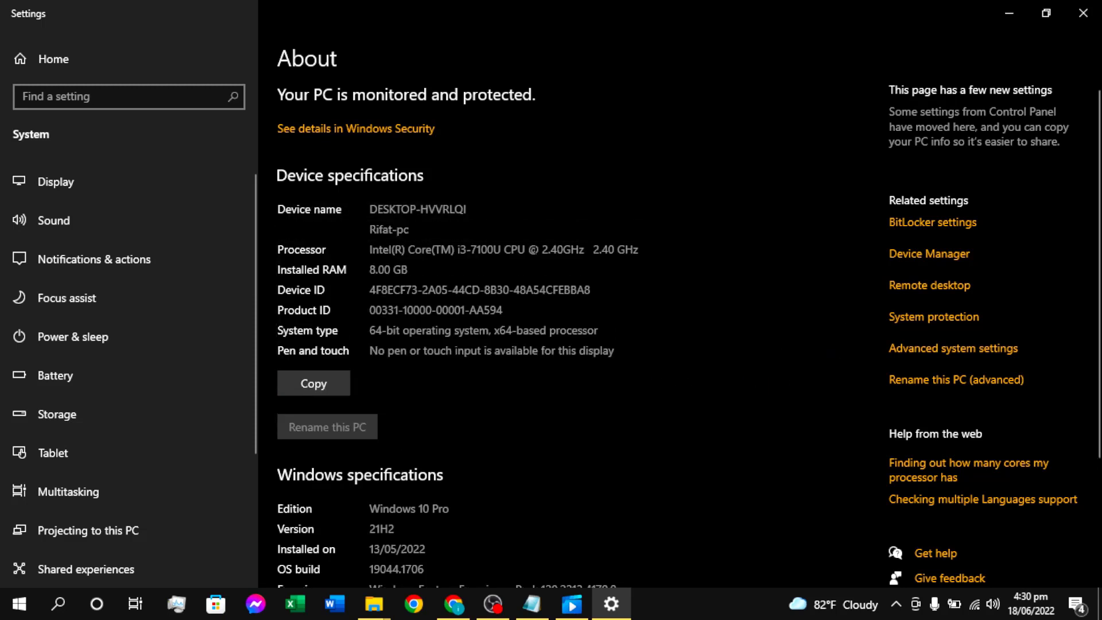